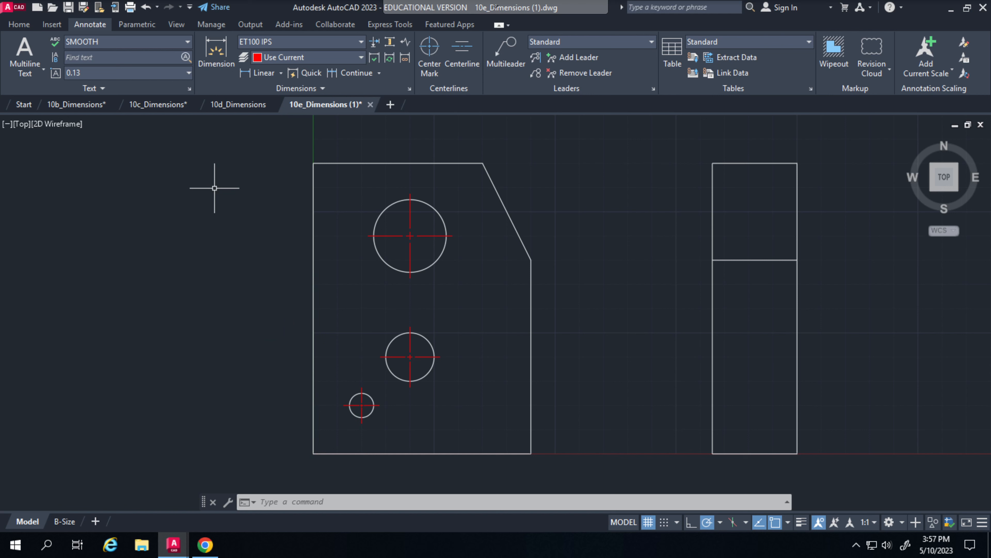
pyautogui.click(360, 59)
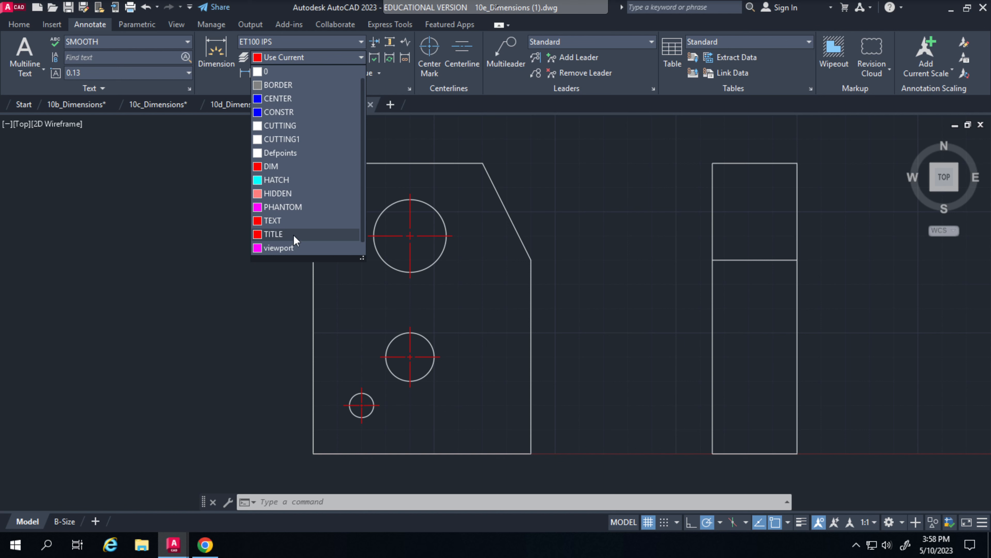
pyautogui.click(168, 216)
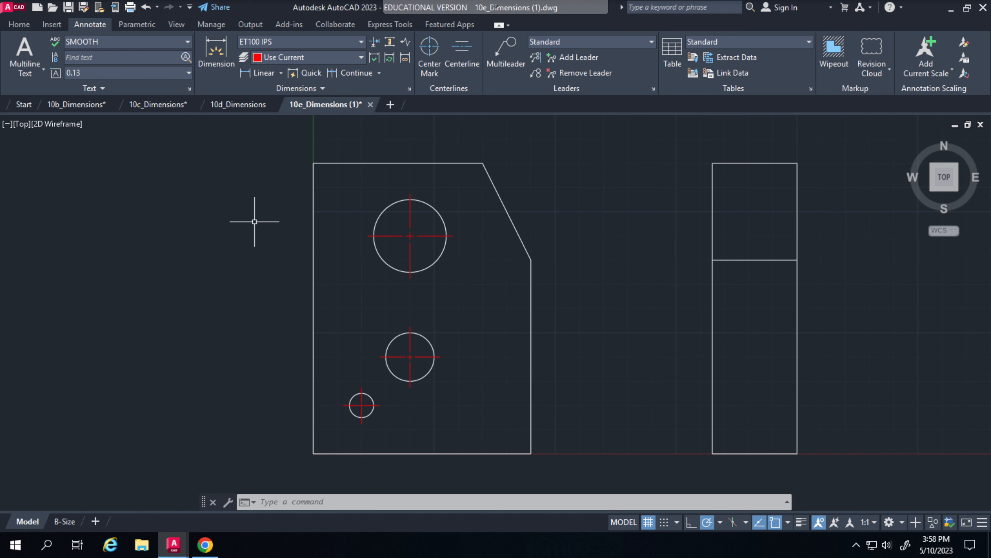
# Create a new layer named ANNOTATION in the layer properties
pyautogui.click(20, 24)
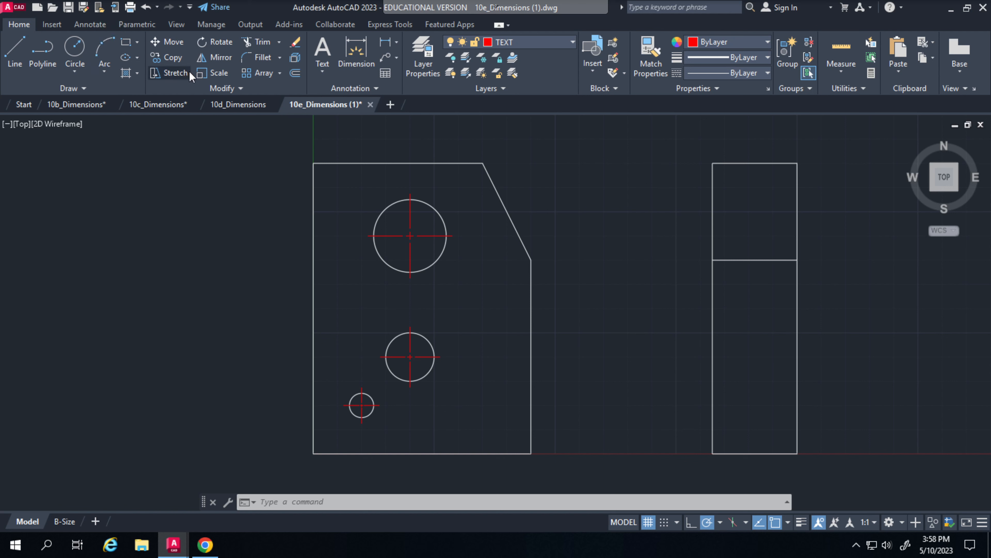
pyautogui.click(422, 69)
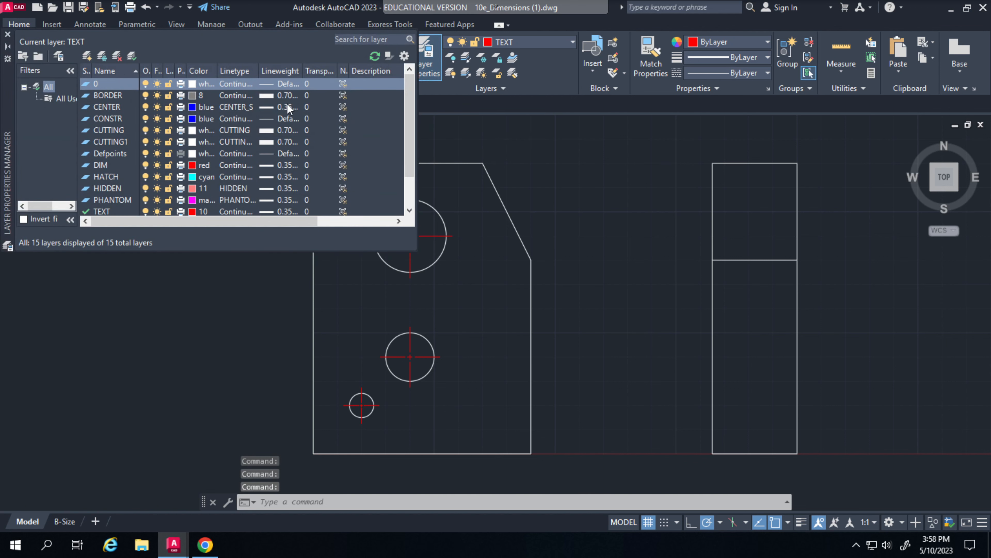
pyautogui.click(87, 58)
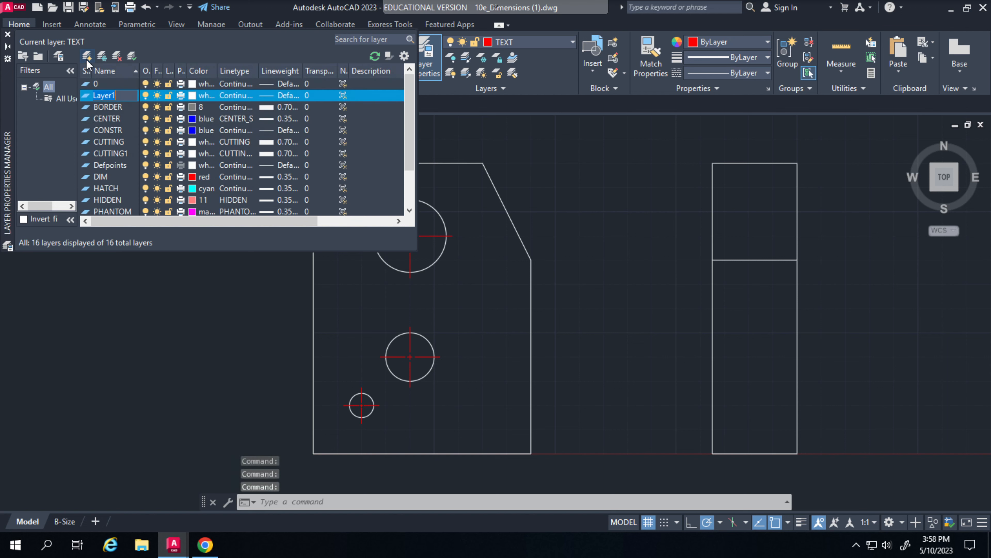
pyautogui.press('BackSpace')
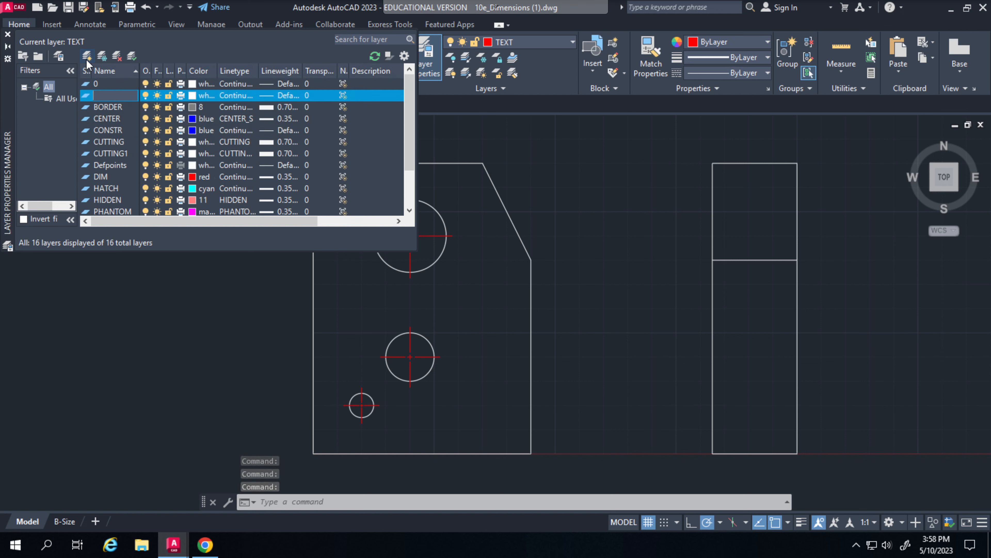
pyautogui.press('capslock')
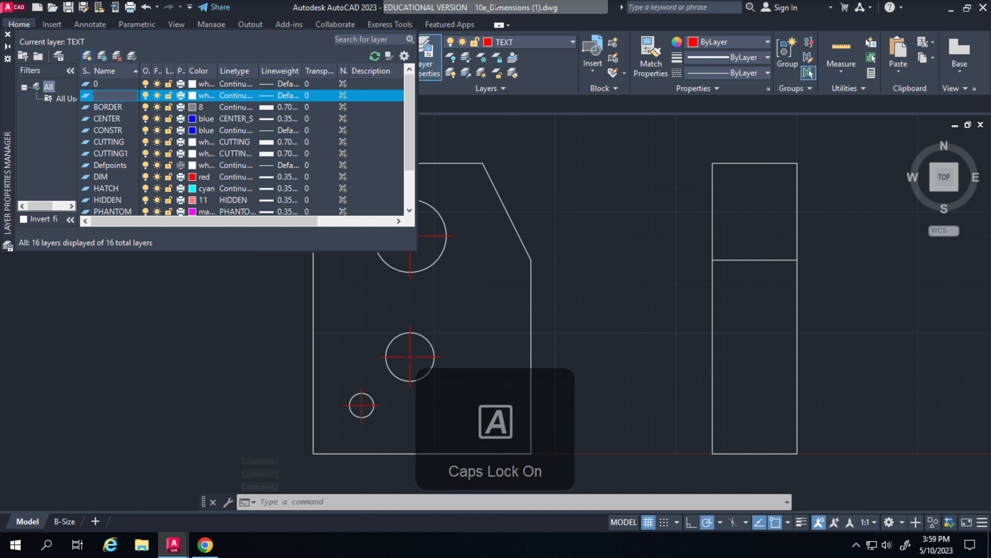
pyautogui.write('ANNOTATION')
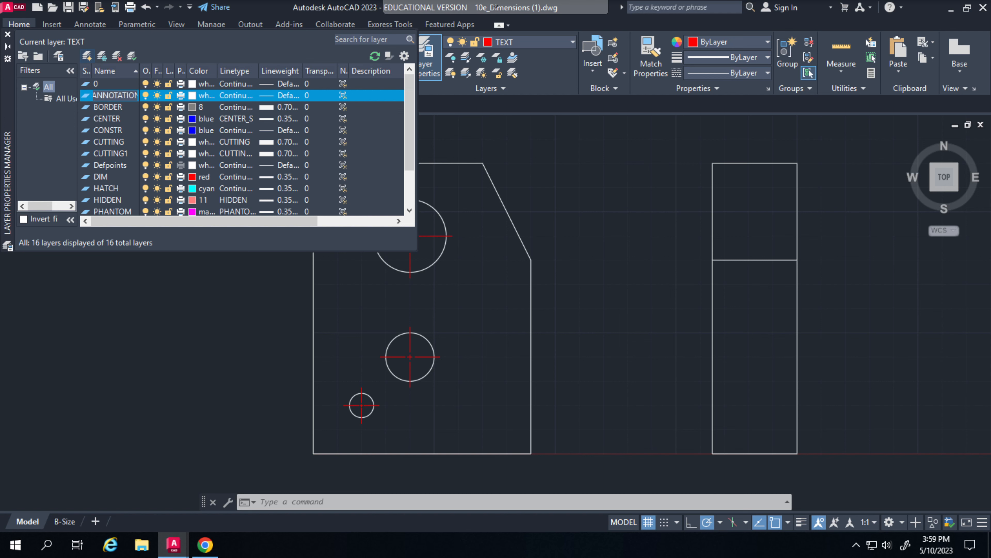
pyautogui.press('Return')
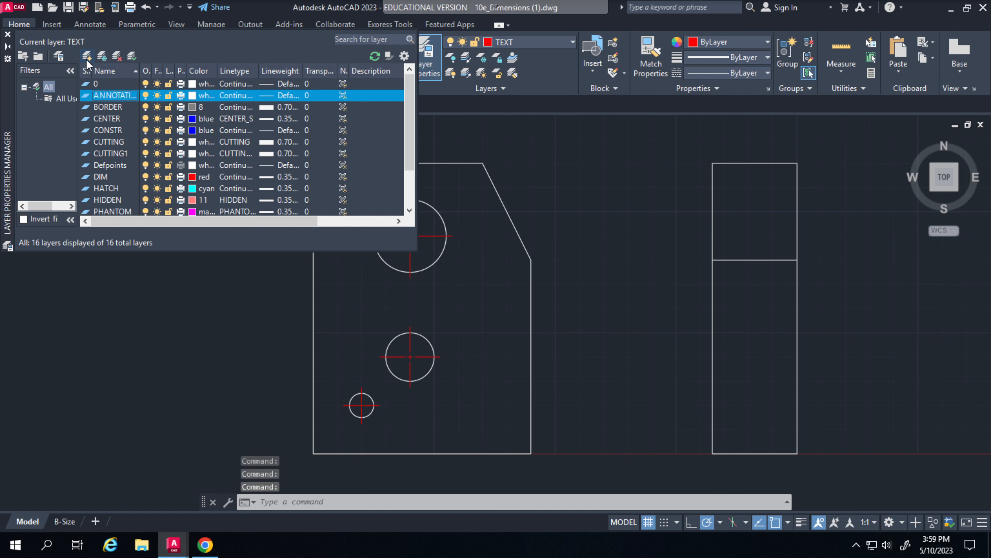
# Set the ANNOTATION layer's color to red and close the layer manager
pyautogui.click(206, 96)
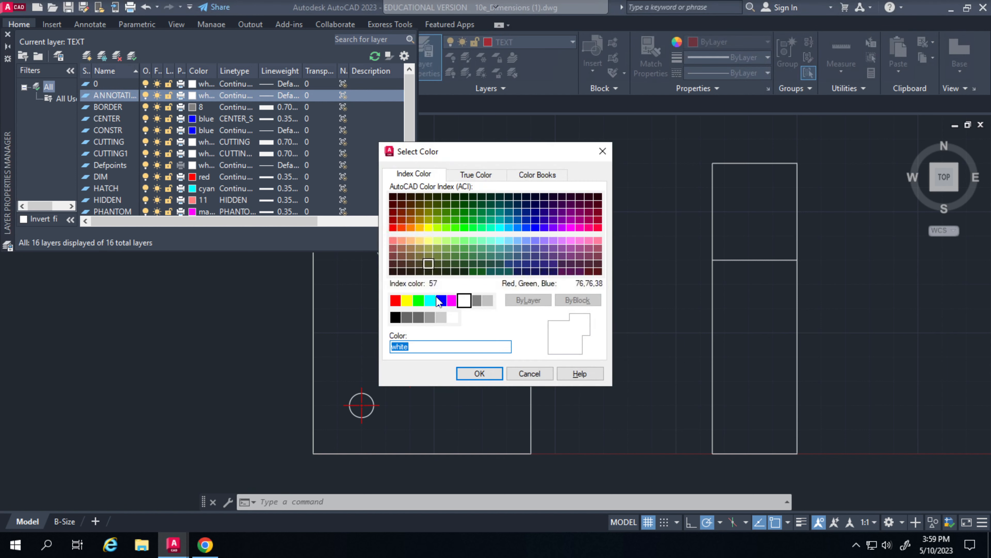
pyautogui.click(396, 300)
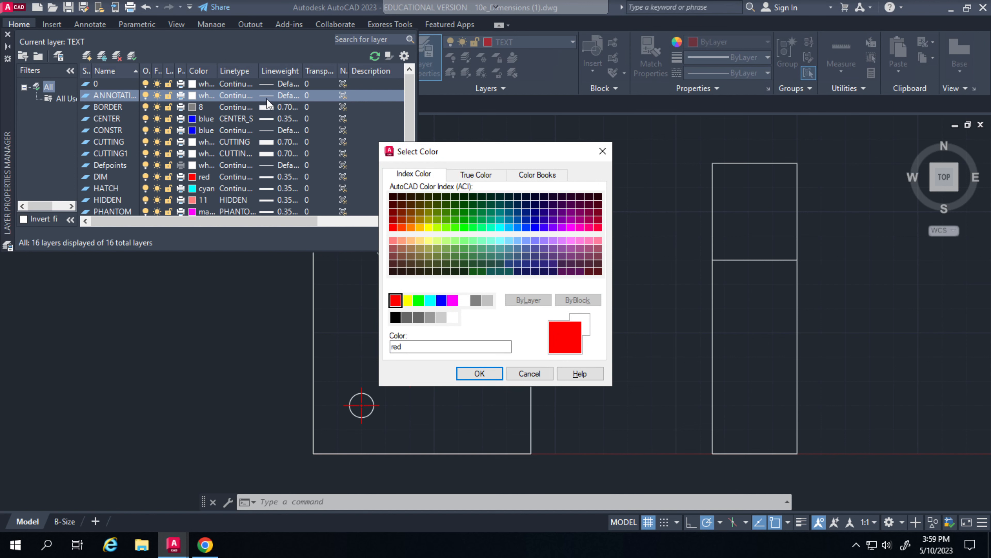
pyautogui.click(474, 373)
pyautogui.moveTo(145, 353); pyautogui.dragTo(285, 350, button='middle')
pyautogui.scroll(-2, 269, 136)
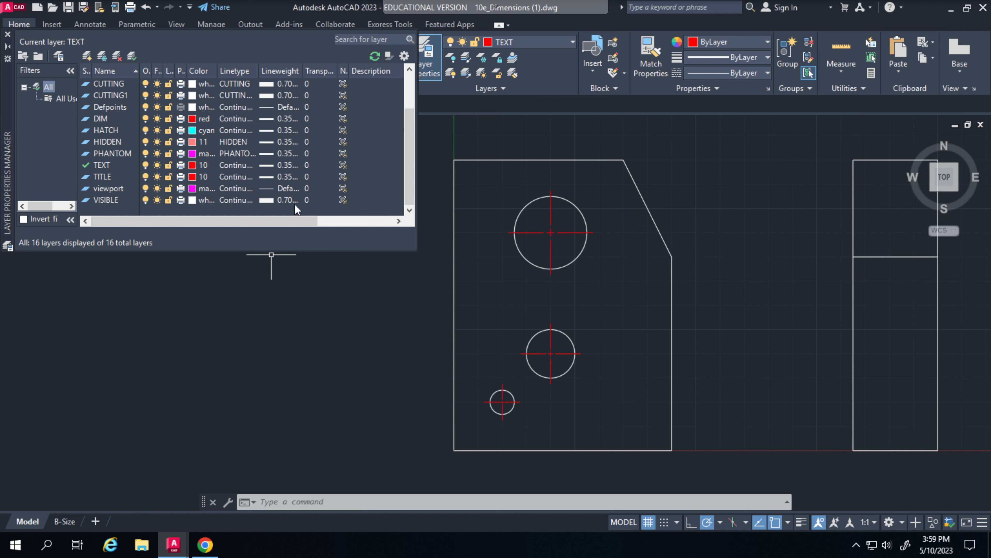
pyautogui.click(7, 34)
# Delete the existing center marks from all three circles in the front view
pyautogui.moveTo(345, 215)
pyautogui.mouseDown(button='middle')
pyautogui.moveTo(214, 237)
pyautogui.moveTo(199, 228)
pyautogui.mouseUp(button='middle')
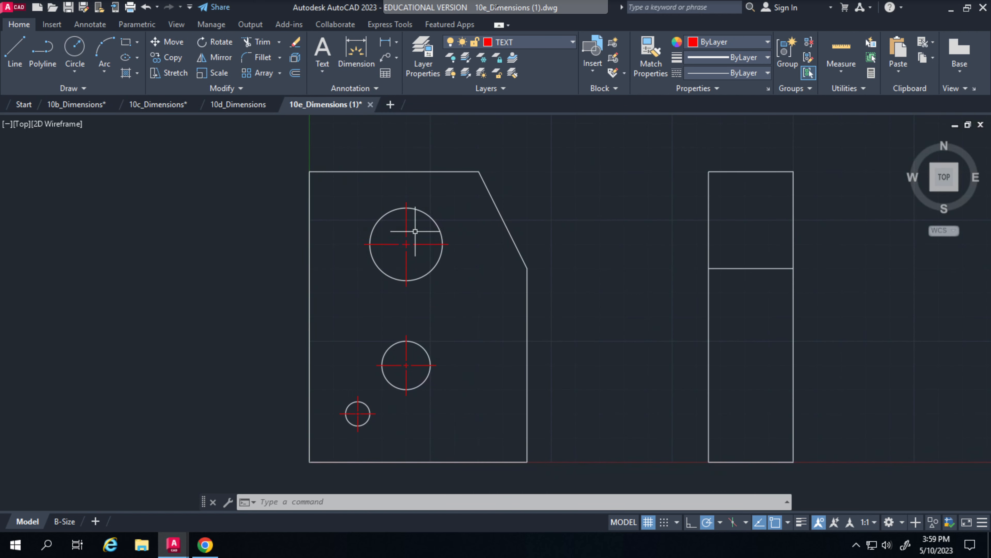
pyautogui.click(399, 243)
pyautogui.press('Delete')
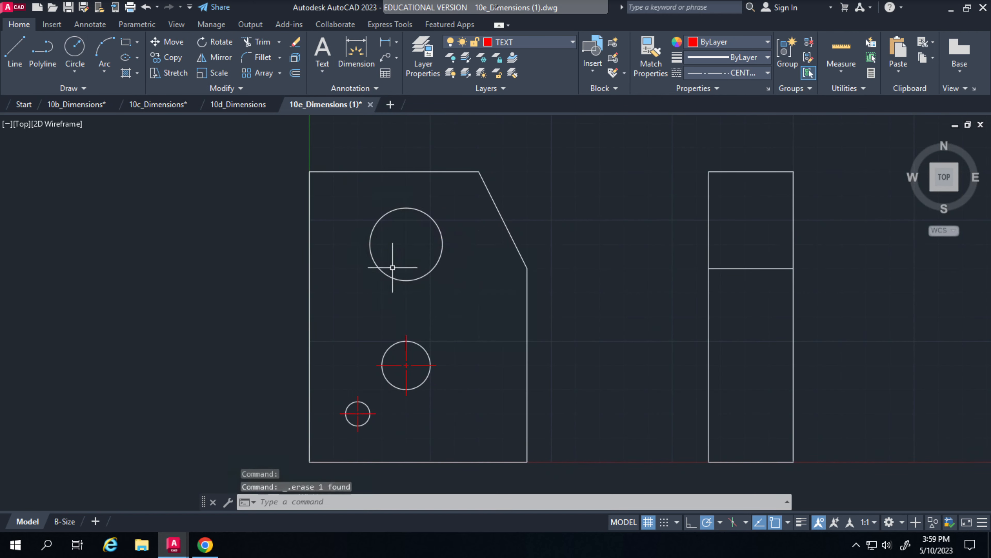
pyautogui.click(406, 372)
pyautogui.press('Delete')
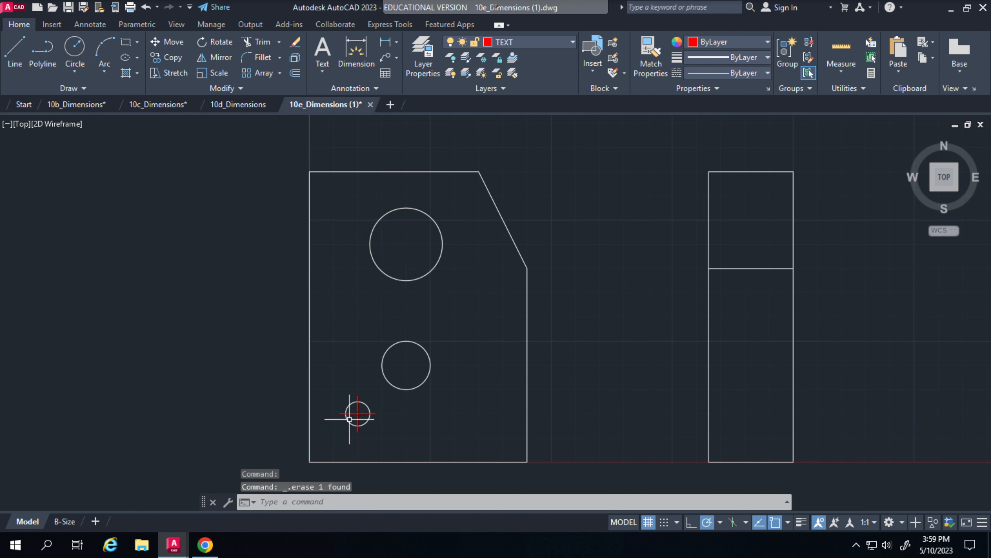
pyautogui.click(355, 413)
pyautogui.press('Delete')
# Set ANNOTATION as the layer on which new dimensions are placed
pyautogui.click(85, 28)
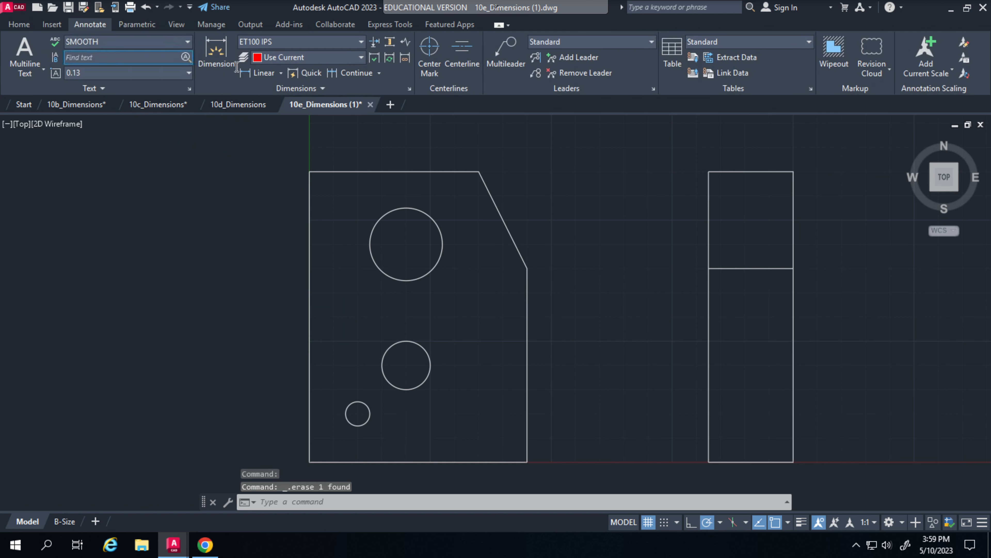
pyautogui.click(296, 61)
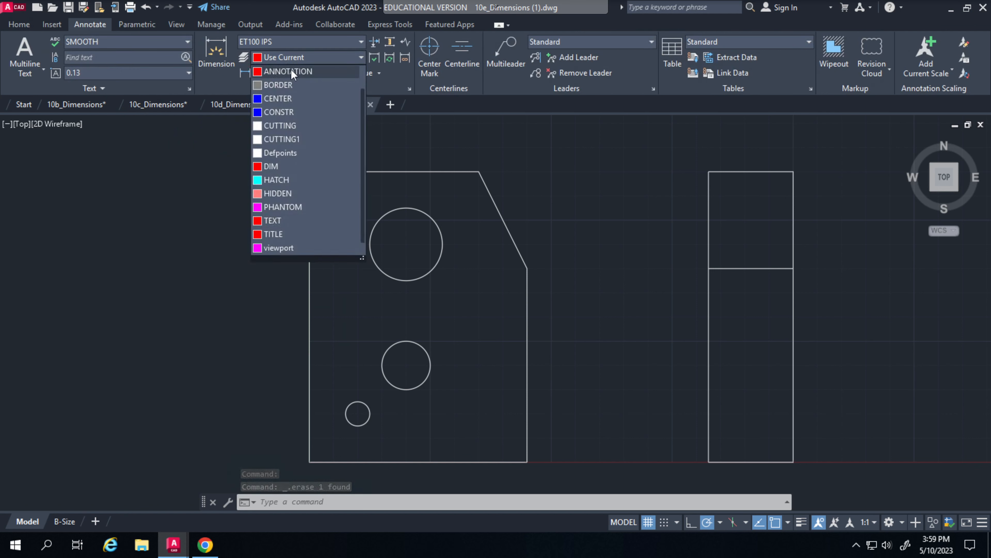
pyautogui.click(290, 70)
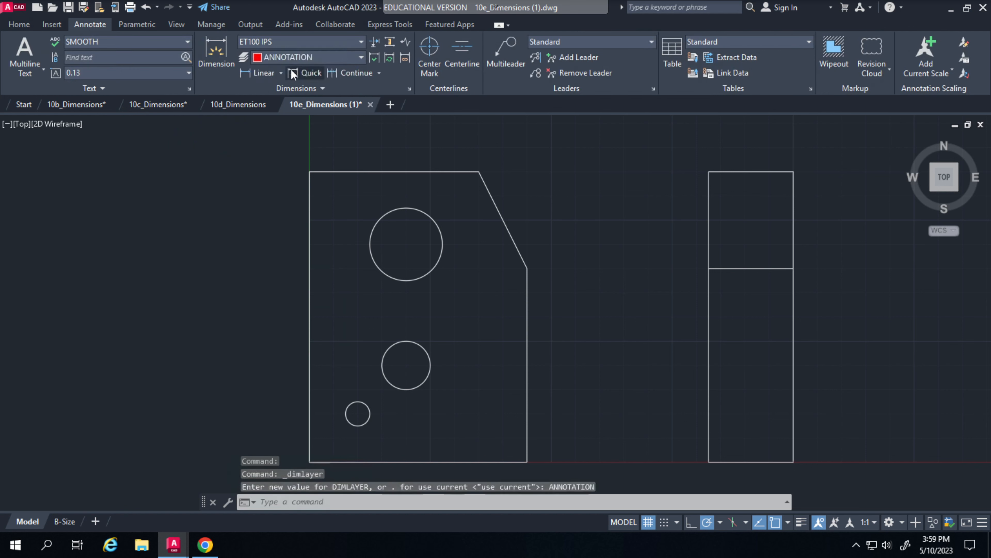
# Add center marks to the large, medium and small circles in the front view
pyautogui.click(434, 74)
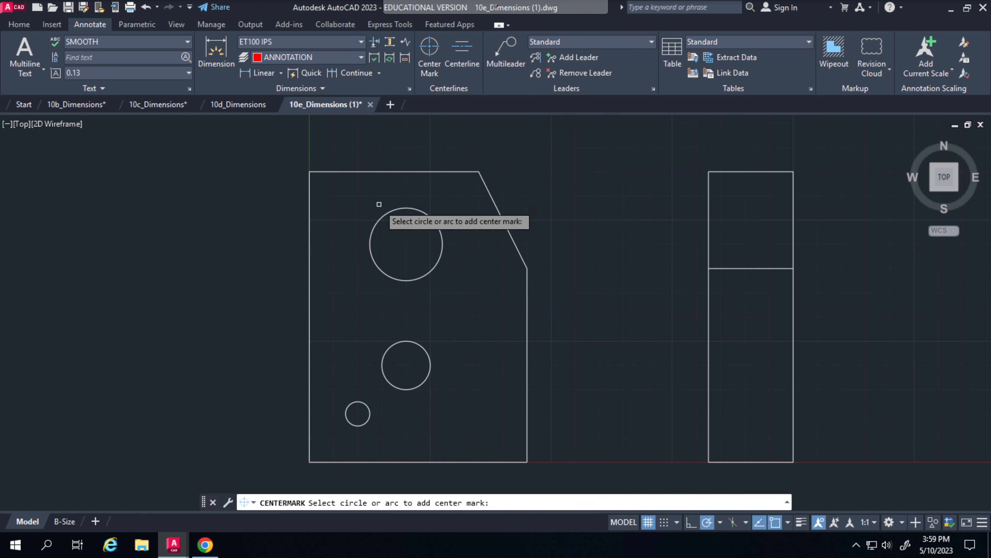
pyautogui.click(379, 216)
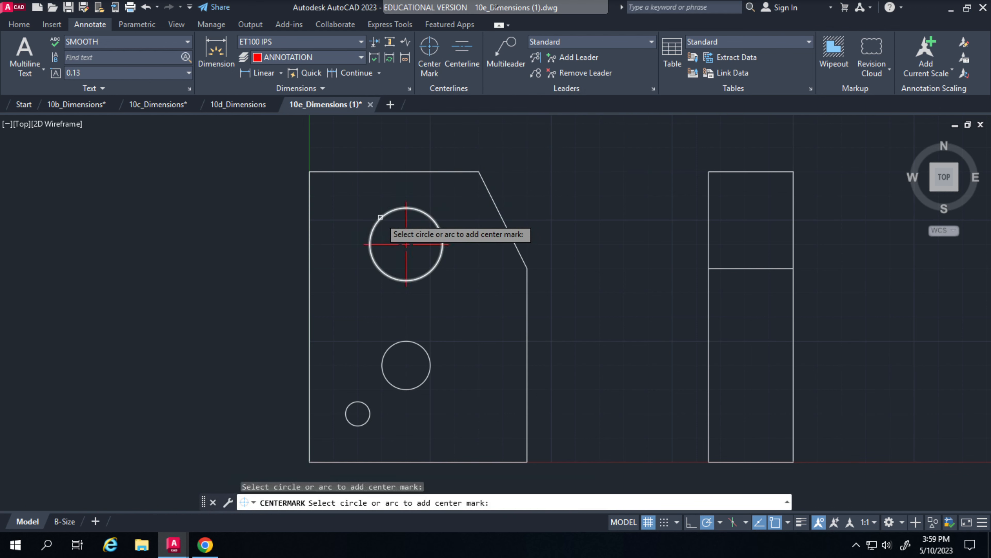
pyautogui.click(399, 342)
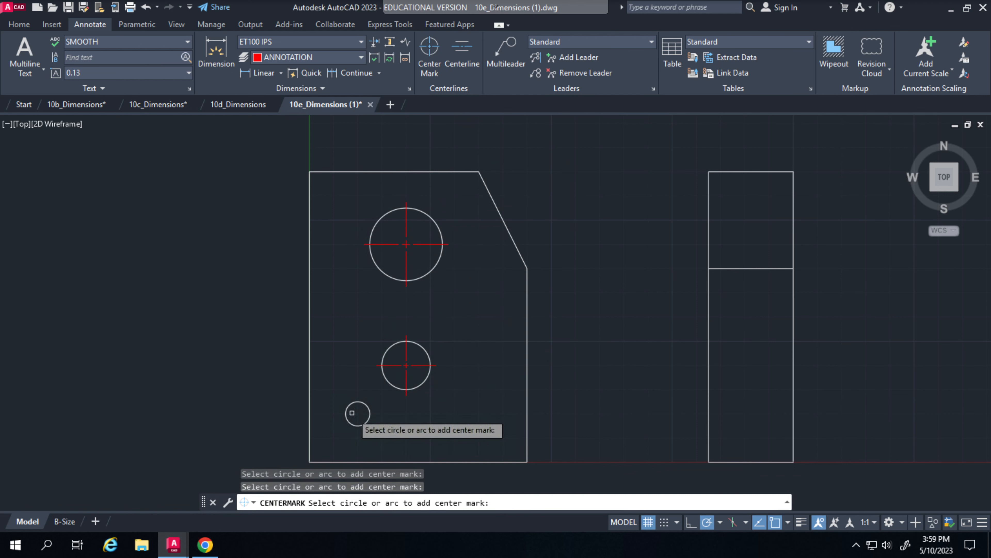
pyautogui.click(351, 407)
pyautogui.moveTo(481, 354)
pyautogui.mouseDown(button='middle')
pyautogui.moveTo(604, 308)
pyautogui.moveTo(603, 321)
pyautogui.mouseUp(button='middle')
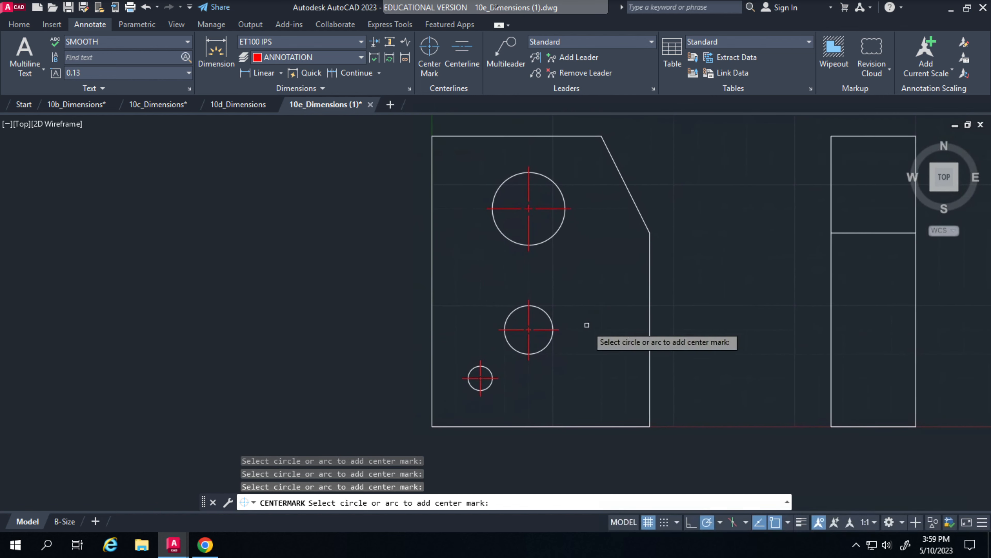
pyautogui.moveTo(337, 336)
pyautogui.mouseDown(button='middle')
pyautogui.moveTo(347, 351)
pyautogui.moveTo(365, 349)
pyautogui.moveTo(369, 335)
pyautogui.mouseUp(button='middle')
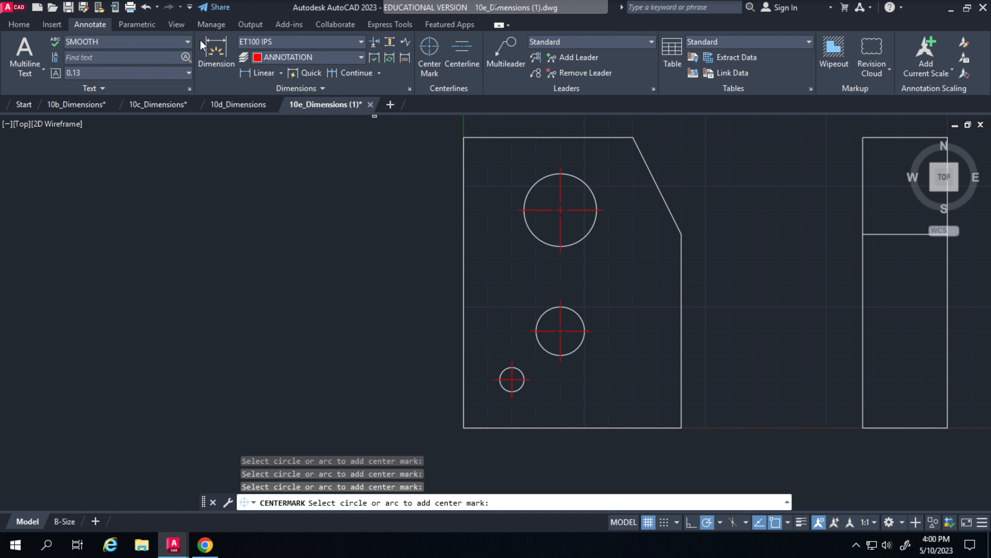
# Add a diameter dimension to the large upper circle, placing its text outside the plate's left edge
pyautogui.click(269, 74)
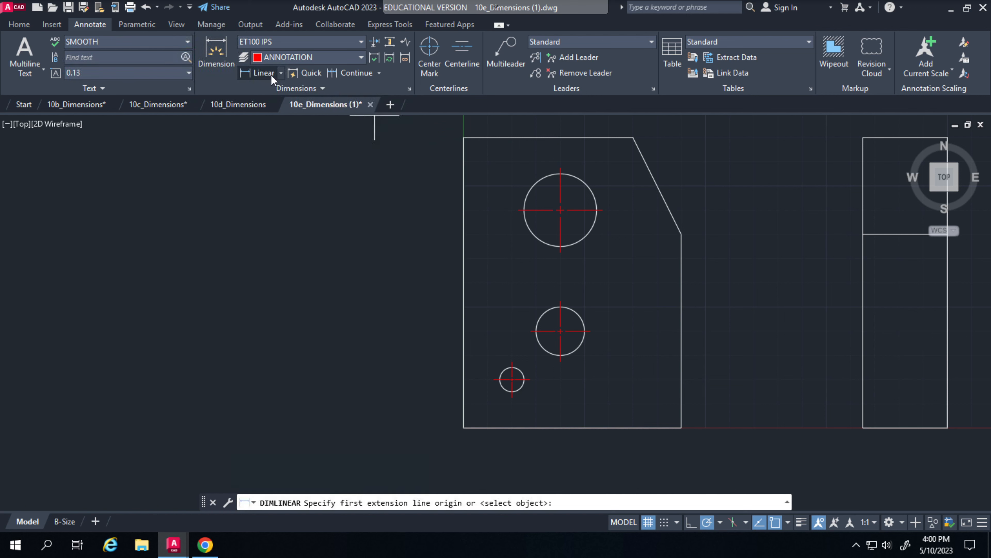
pyautogui.click(280, 72)
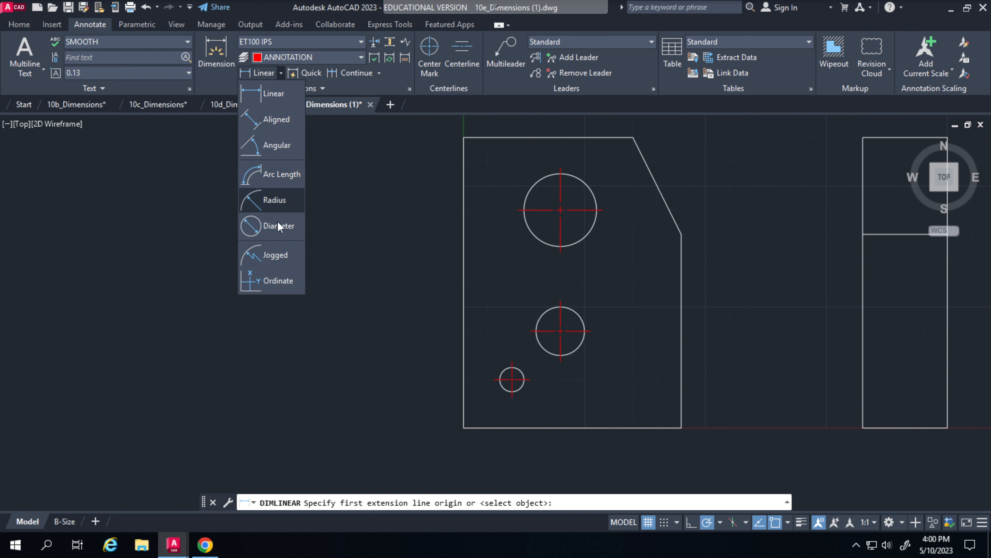
pyautogui.click(527, 190)
pyautogui.click(392, 160)
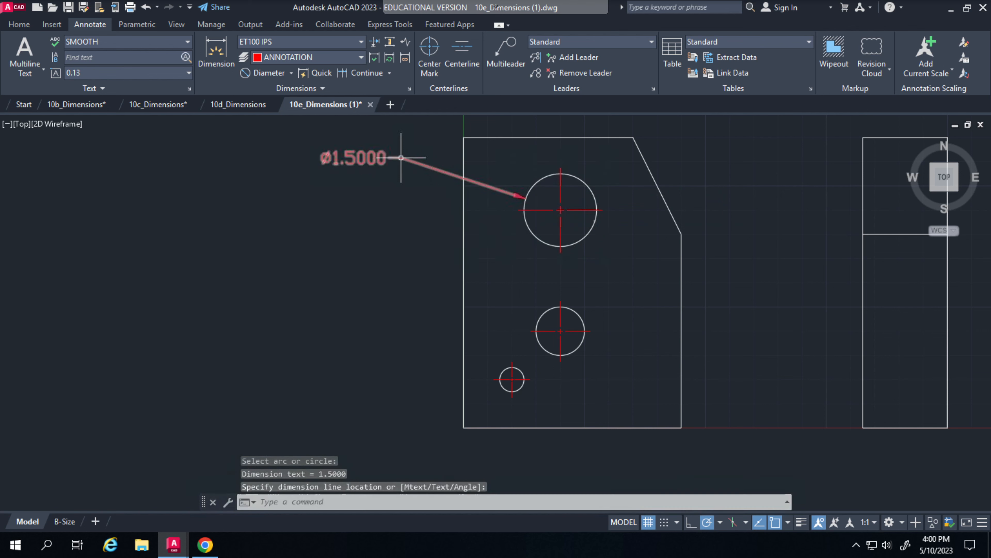
# Add a diameter dimension to the medium circle, placing its text left of the plate below the large circle's dimension
pyautogui.click(543, 325)
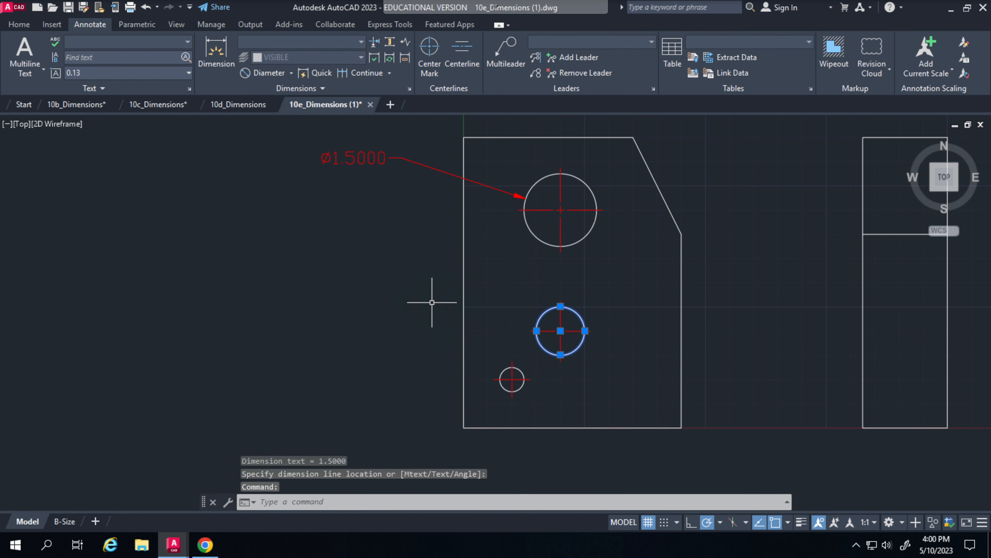
pyautogui.click(257, 73)
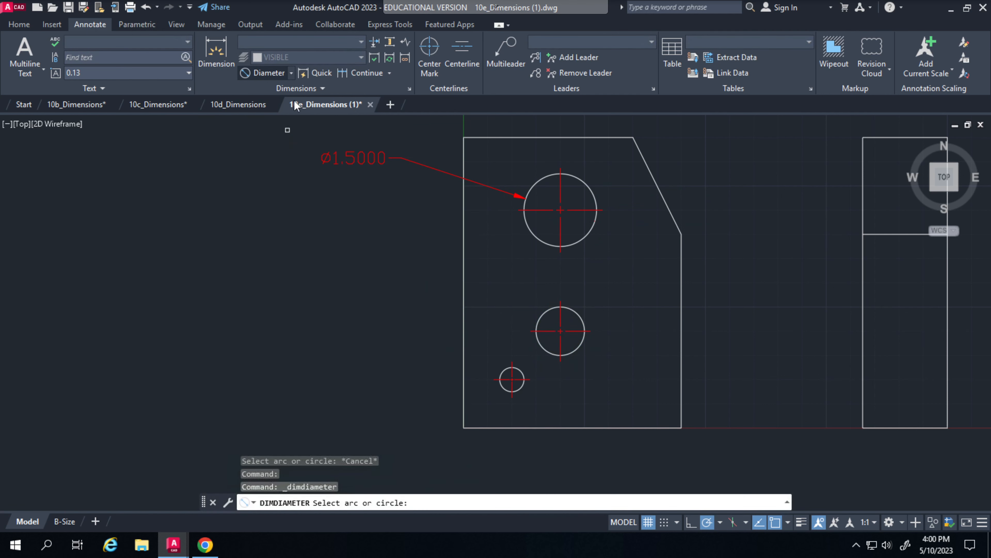
pyautogui.click(543, 318)
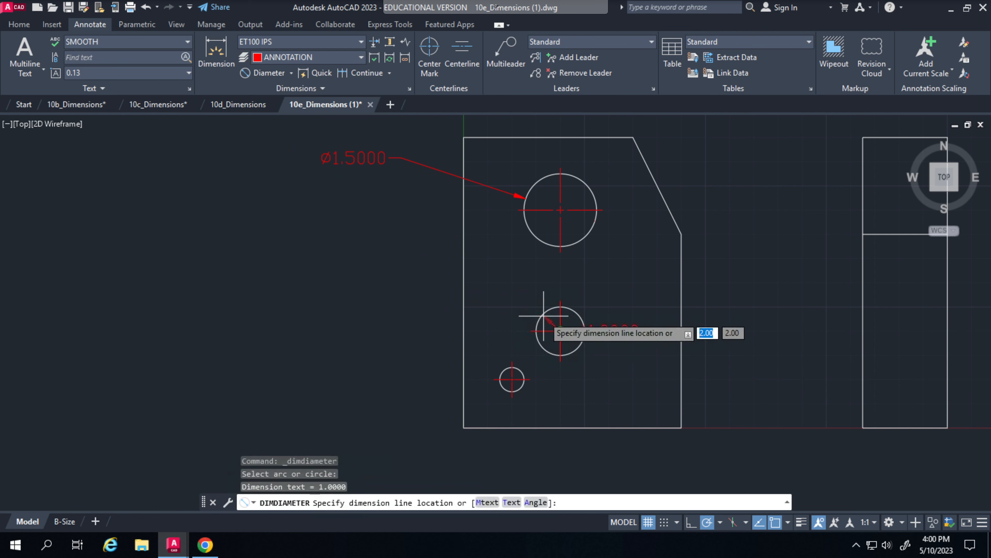
pyautogui.click(395, 256)
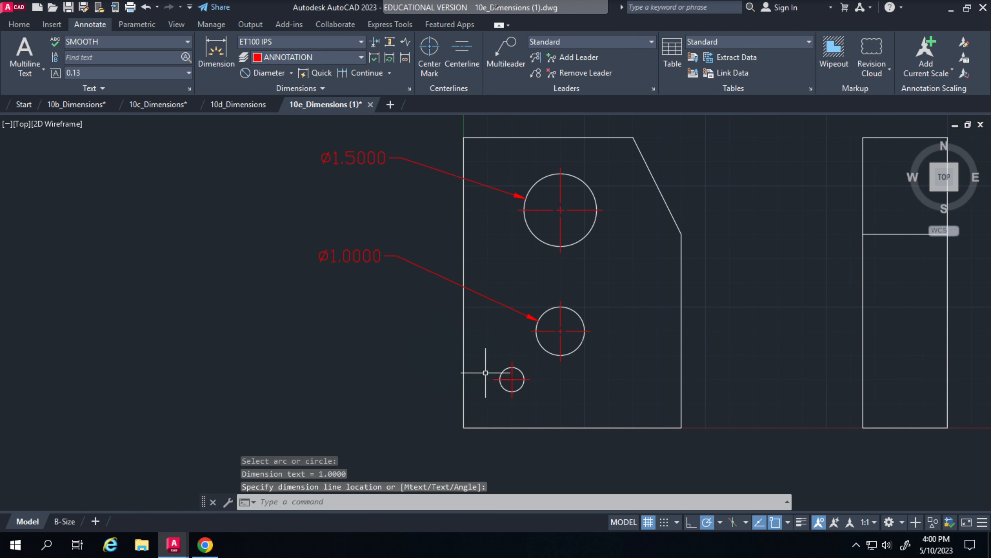
# Add a diameter dimension to the smallest circle, placing its text left of the plate below the other two diameters
pyautogui.click(506, 372)
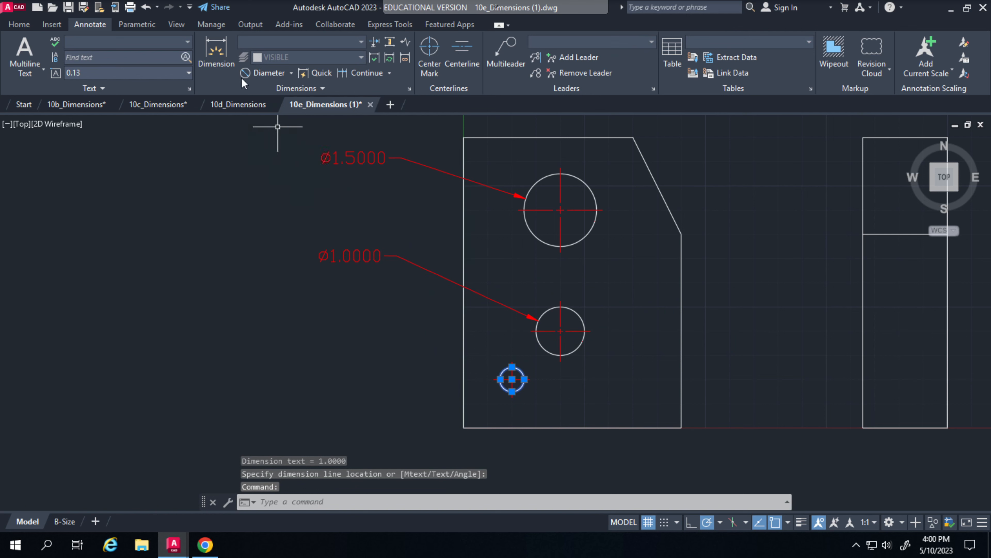
pyautogui.click(258, 73)
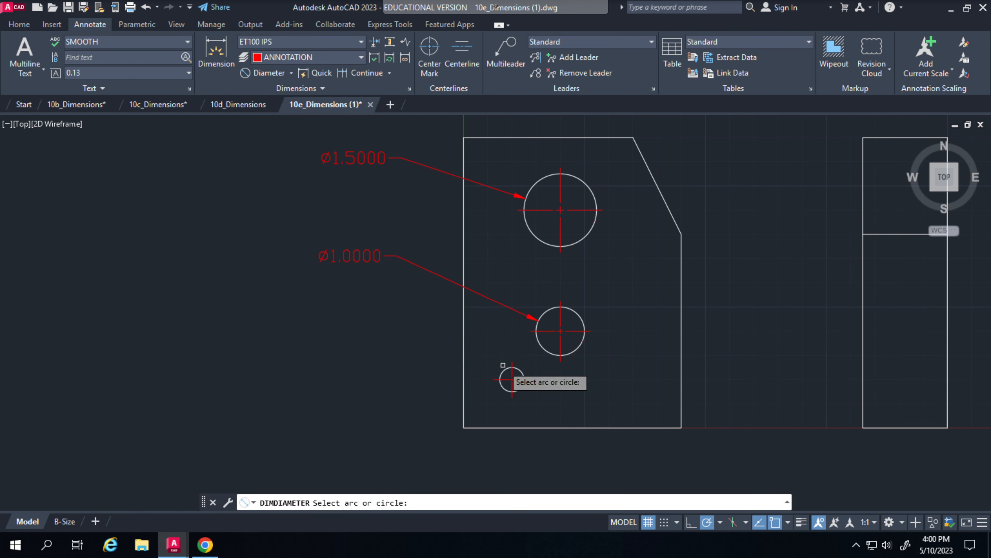
pyautogui.click(504, 372)
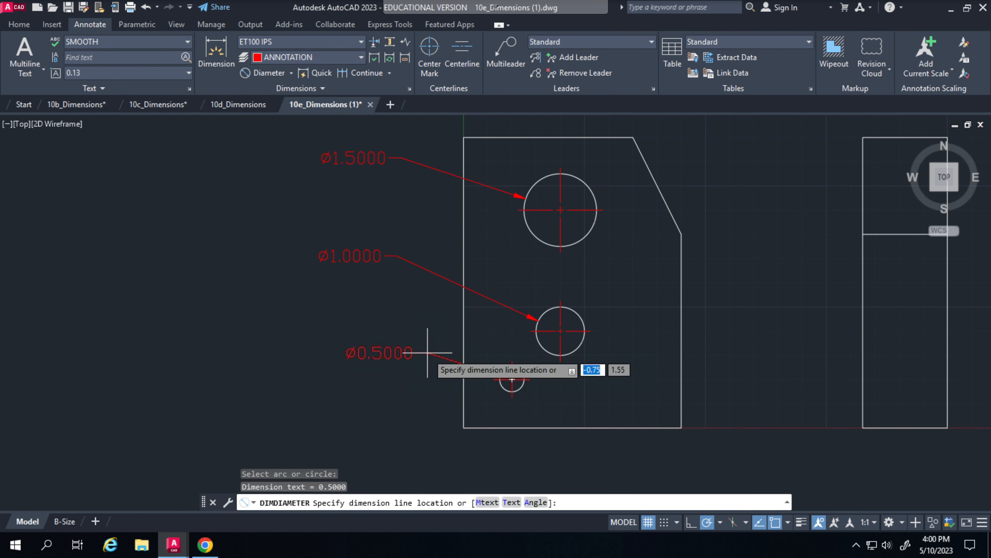
pyautogui.click(381, 328)
pyautogui.moveTo(417, 420); pyautogui.dragTo(342, 408, button='middle')
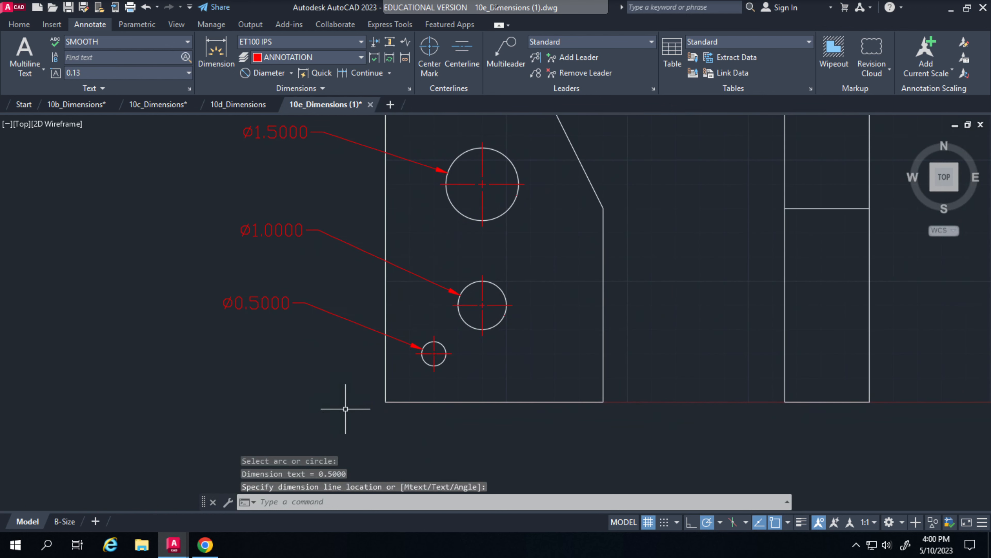
pyautogui.click(218, 51)
pyautogui.click(286, 77)
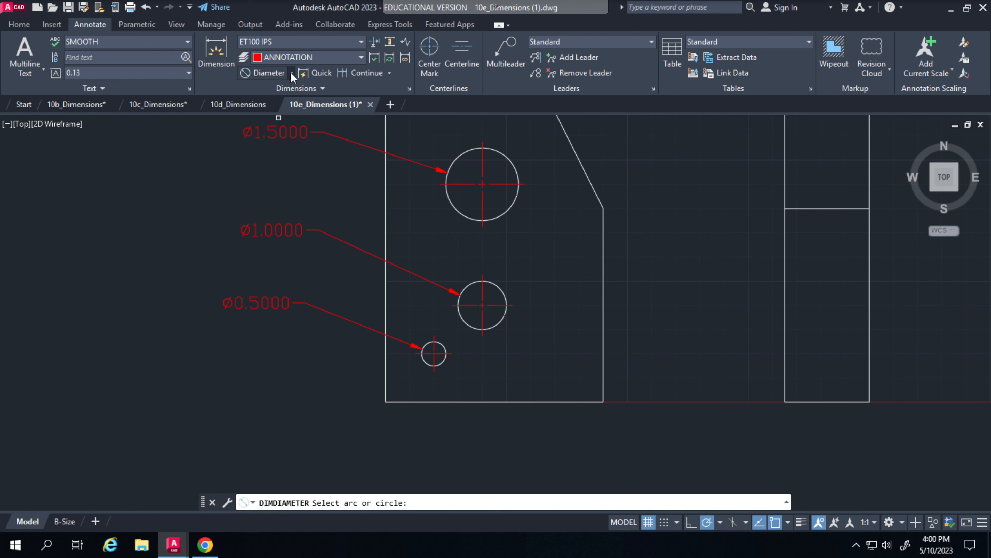
pyautogui.click(291, 73)
pyautogui.click(266, 93)
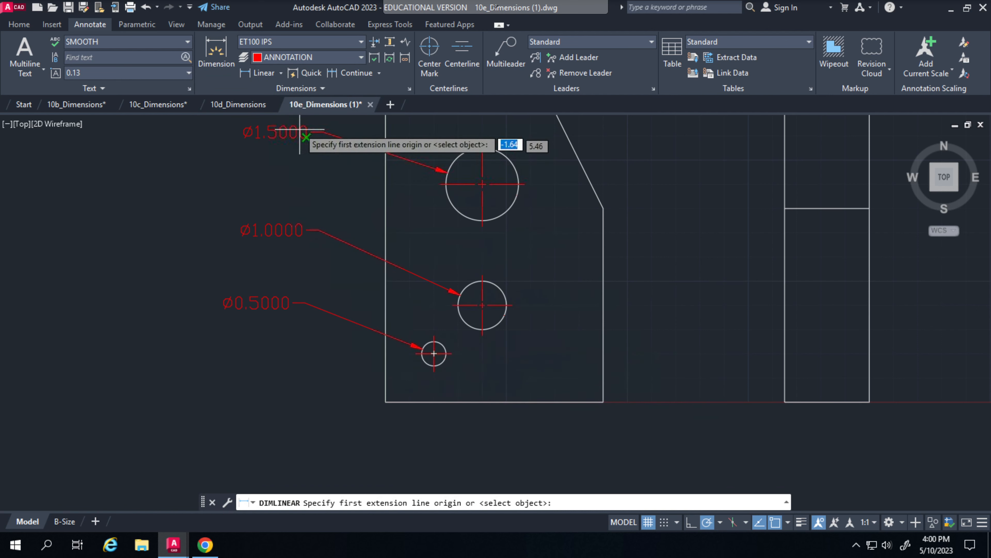
pyautogui.click(282, 74)
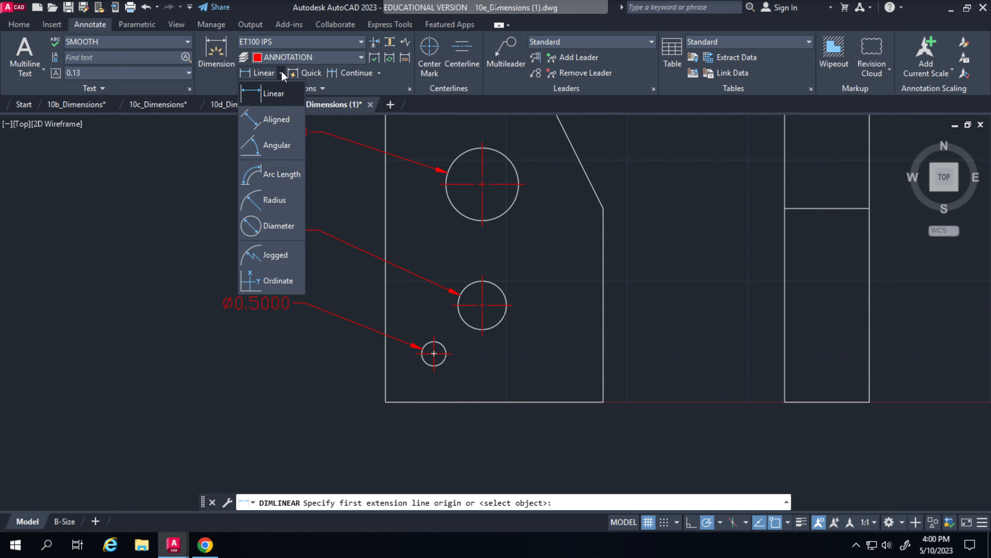
pyautogui.click(278, 119)
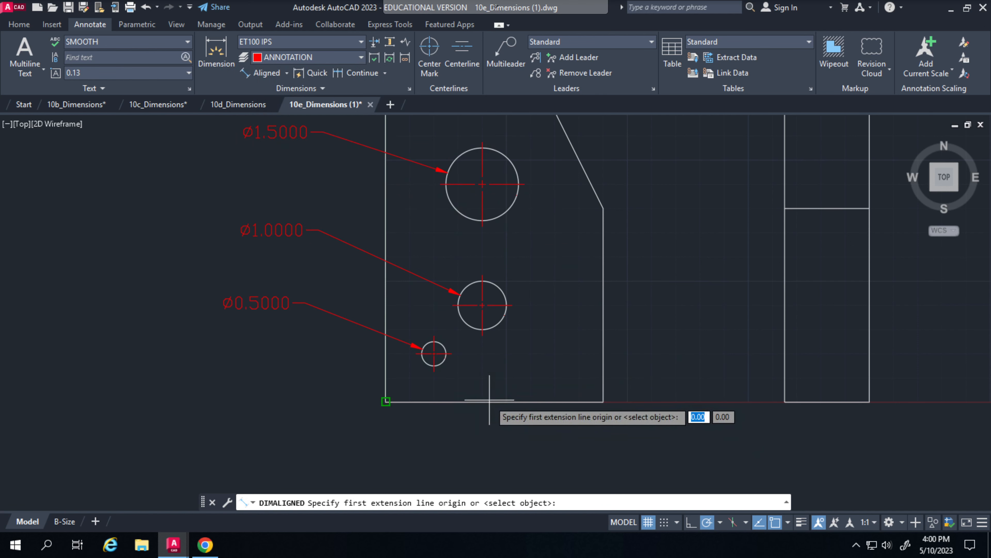
pyautogui.click(247, 73)
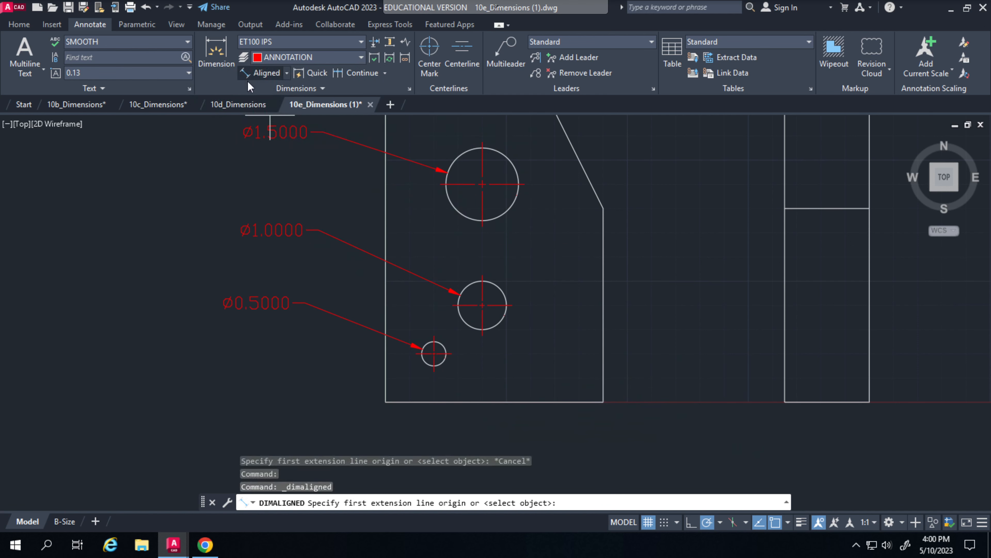
# Add a horizontal linear dimension between the ends of the plate's bottom edge, placing it below the plate
pyautogui.click(287, 73)
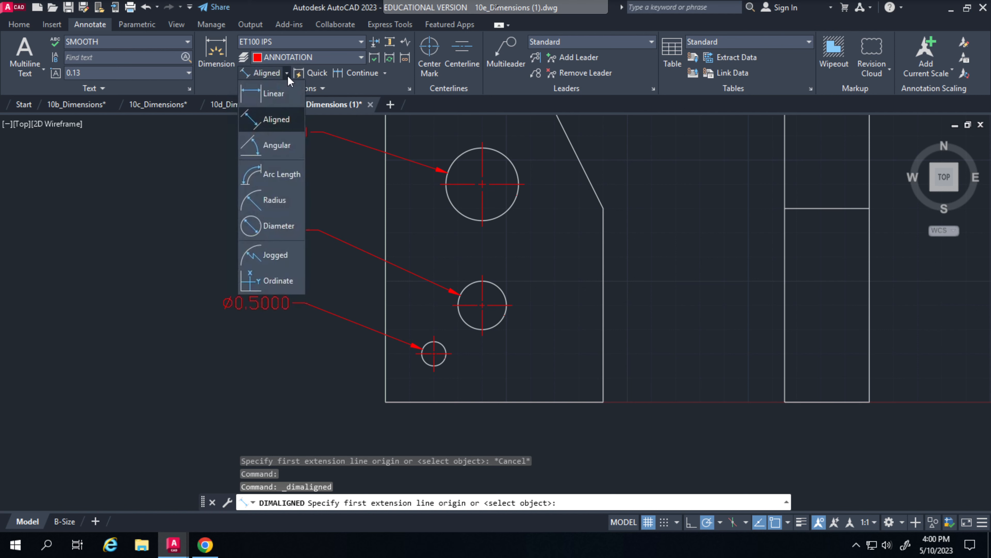
pyautogui.click(279, 98)
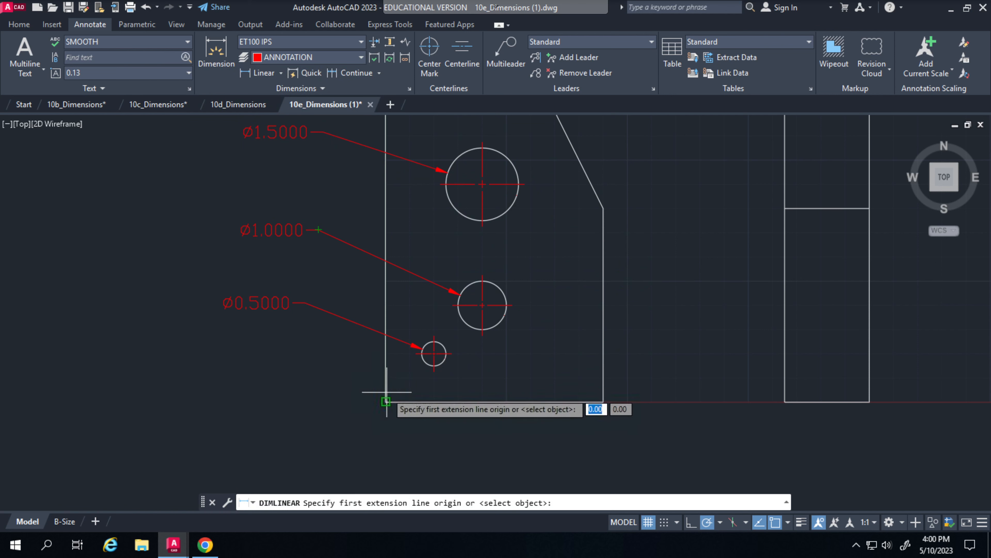
pyautogui.click(386, 400)
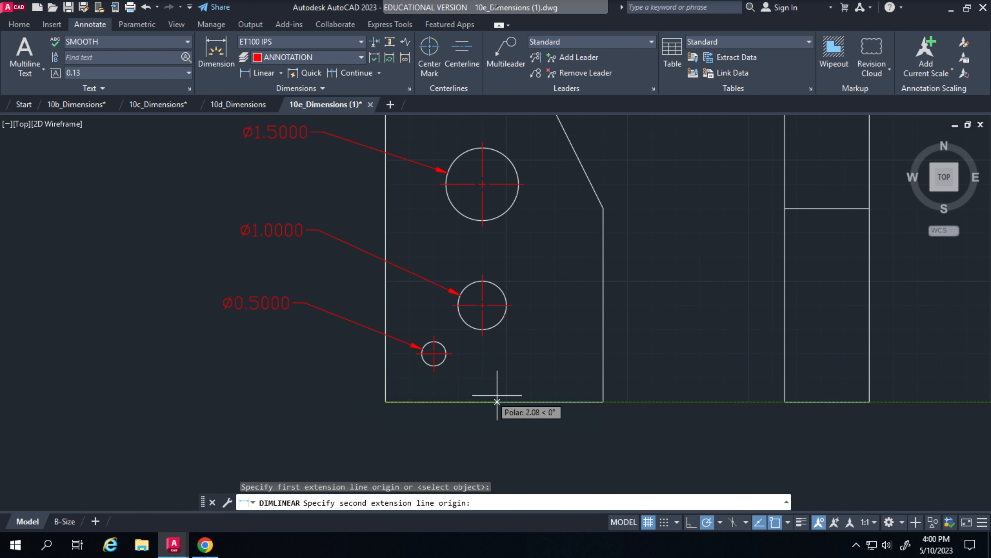
pyautogui.click(603, 400)
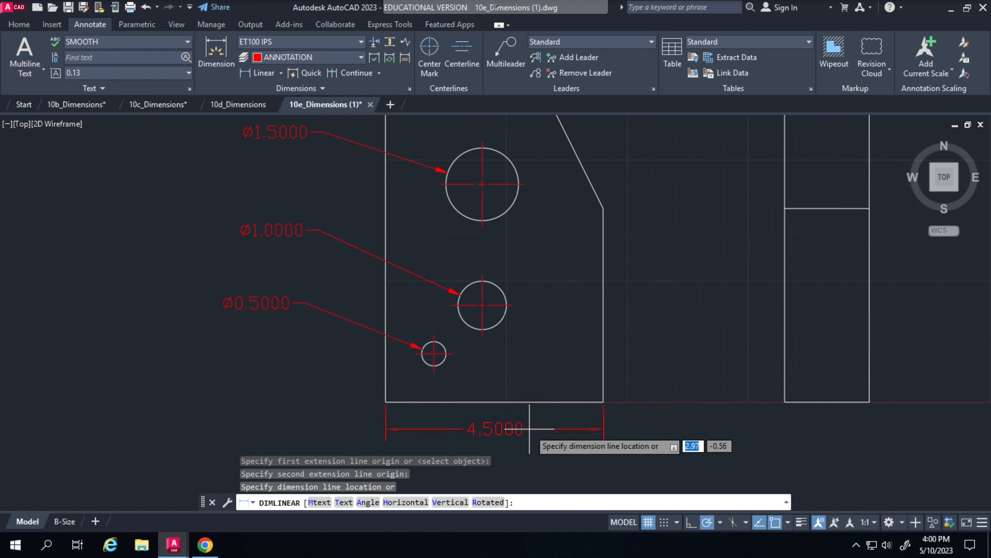
pyautogui.click(410, 430)
# Open the properties of the front view's width dimension and dock the Properties palette beside the drawing area
pyautogui.moveTo(159, 361); pyautogui.dragTo(219, 399, button='middle')
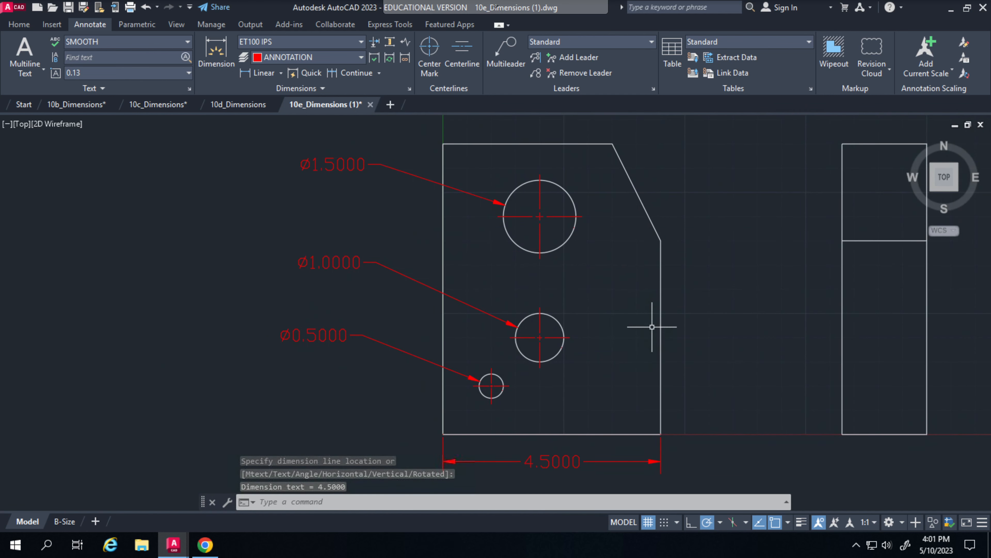
pyautogui.moveTo(646, 316)
pyautogui.mouseDown(button='middle')
pyautogui.moveTo(628, 291)
pyautogui.moveTo(626, 301)
pyautogui.mouseUp(button='middle')
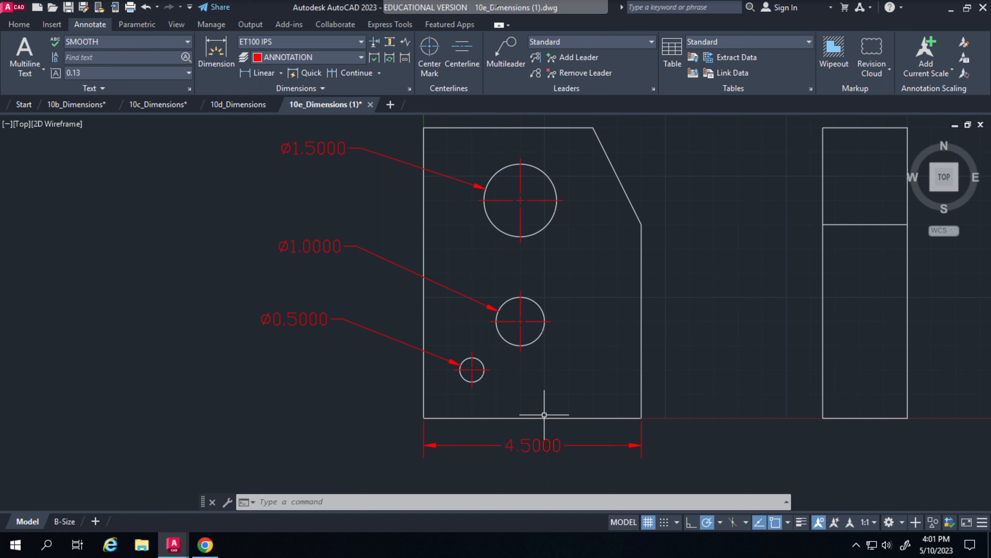
pyautogui.click(516, 445)
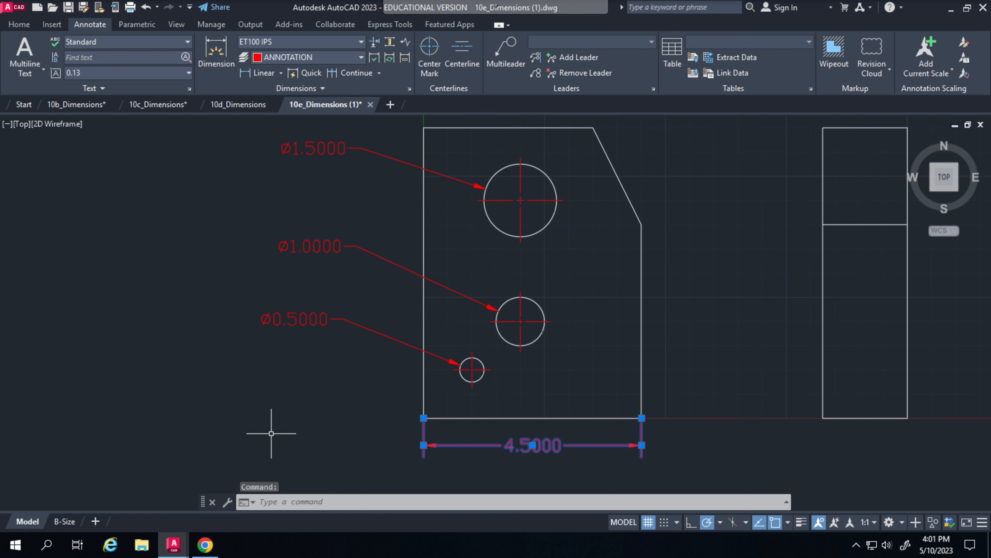
pyautogui.rightClick(546, 448)
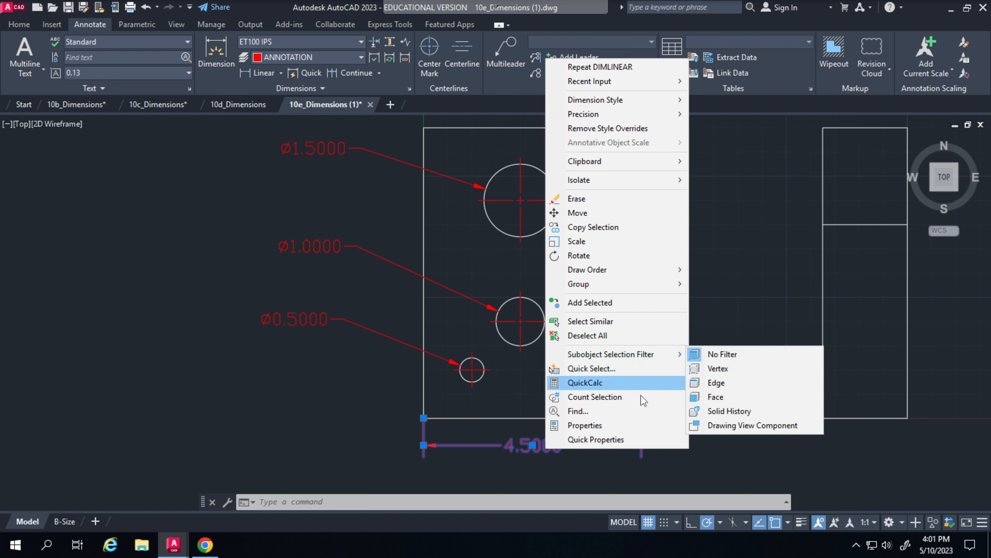
pyautogui.click(619, 433)
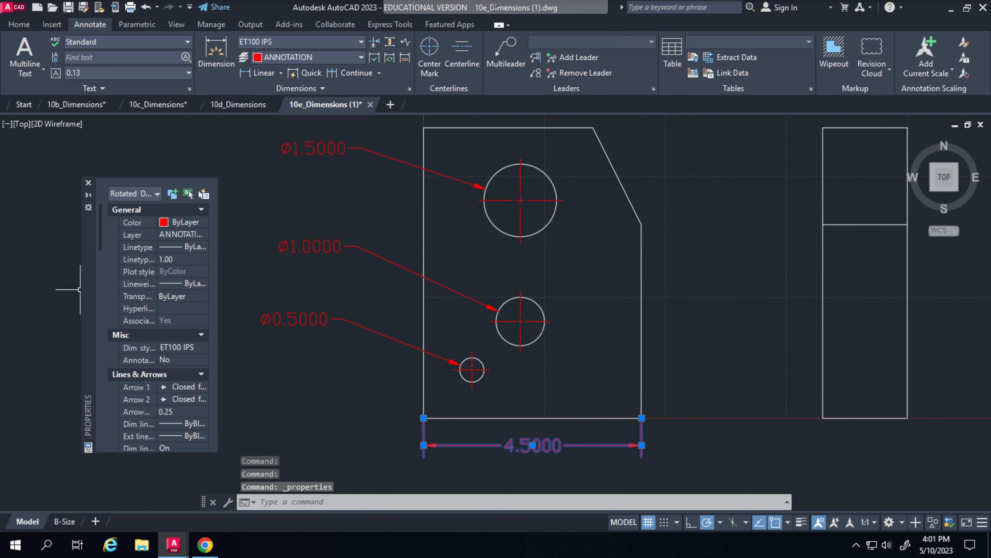
pyautogui.moveTo(89, 258)
pyautogui.mouseDown()
pyautogui.moveTo(100, 197)
pyautogui.moveTo(24, 197)
pyautogui.moveTo(50, 204)
pyautogui.moveTo(11, 207)
pyautogui.mouseUp()
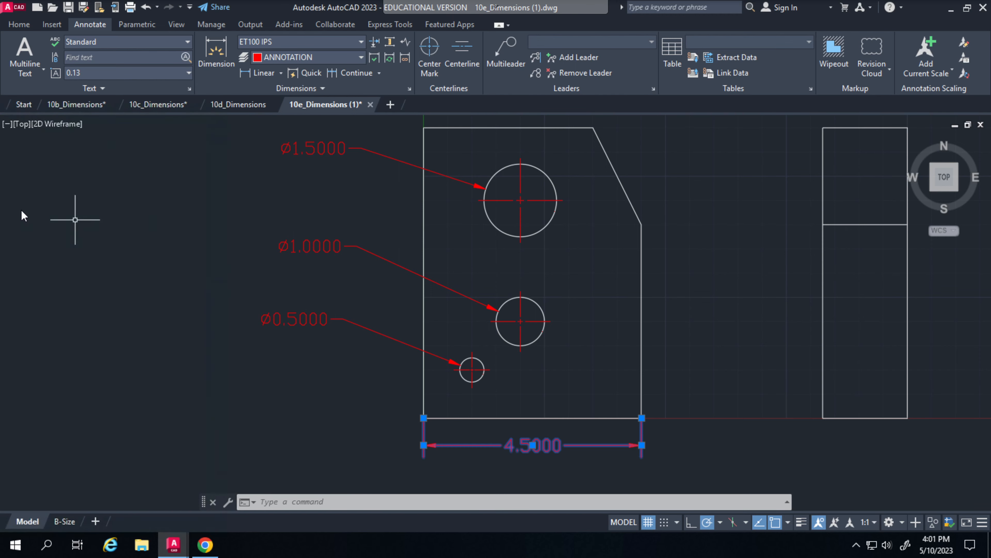
# Set the tolerance display of the plate's width dimension to Symmetrical
pyautogui.scroll(-3, 20, 204)
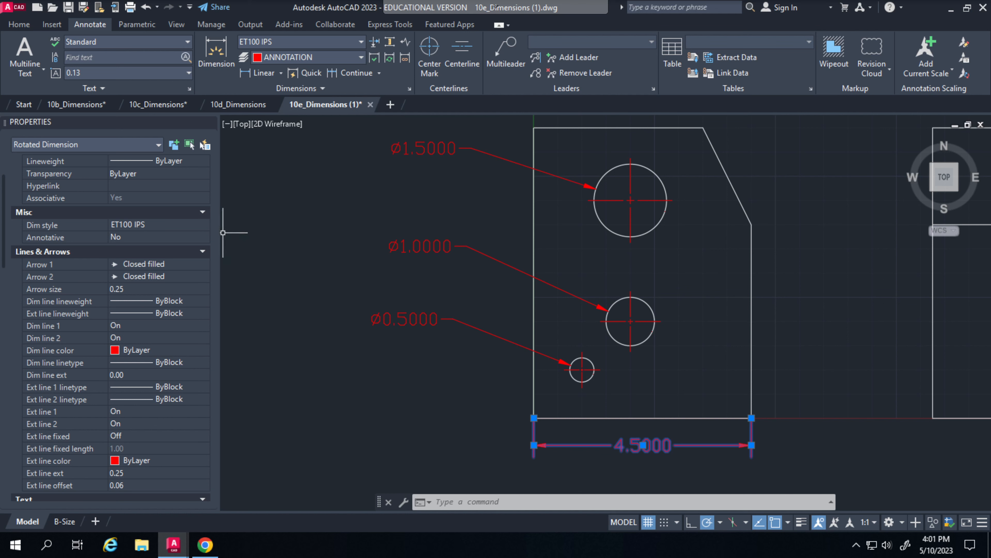
pyautogui.scroll(-15, 150, 299)
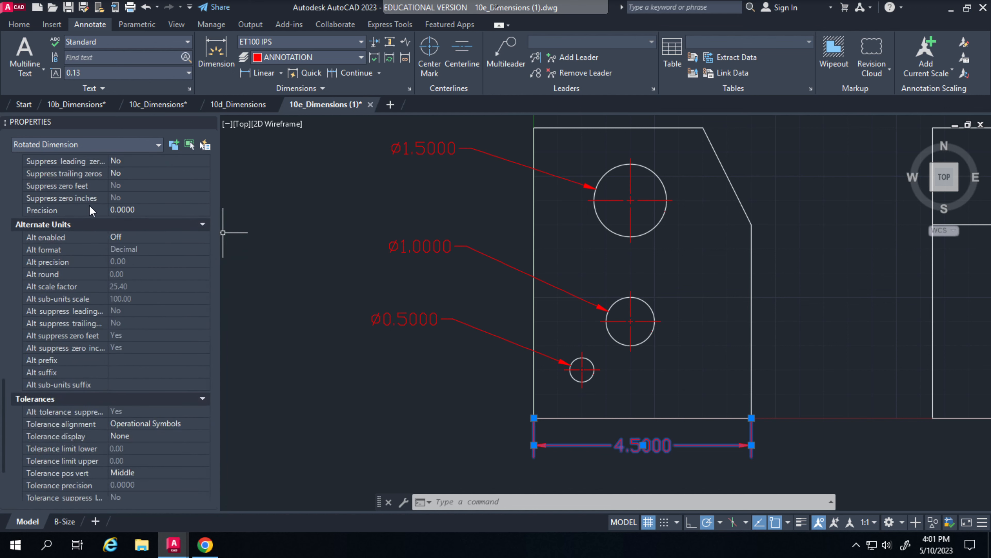
pyautogui.scroll(20, 90, 211)
pyautogui.scroll(-13, 88, 234)
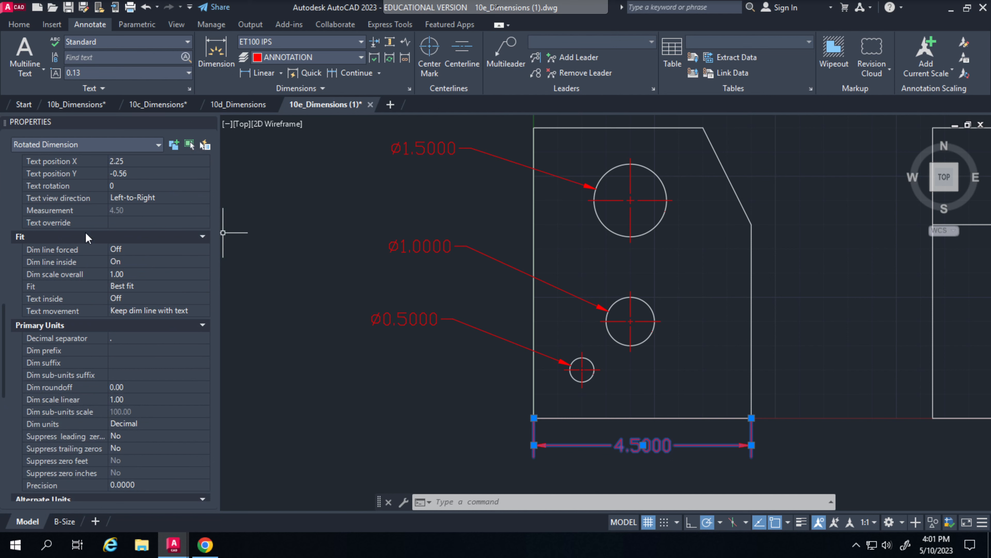
pyautogui.scroll(-10, 87, 238)
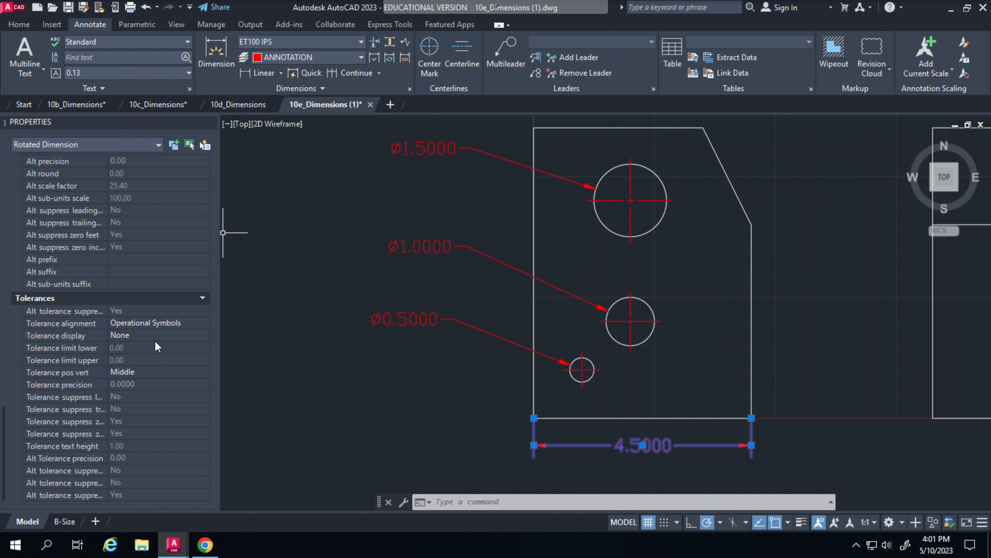
pyautogui.click(132, 339)
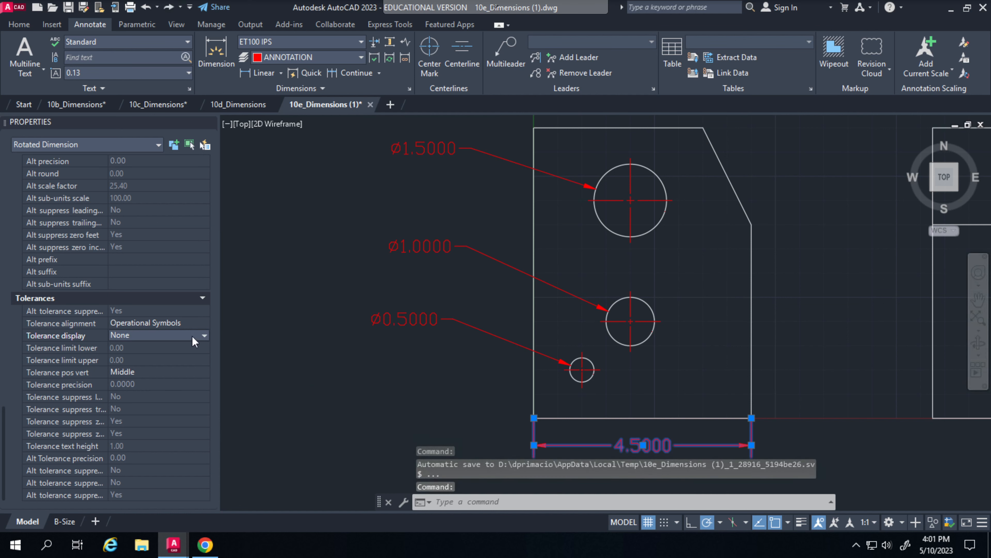
pyautogui.click(204, 336)
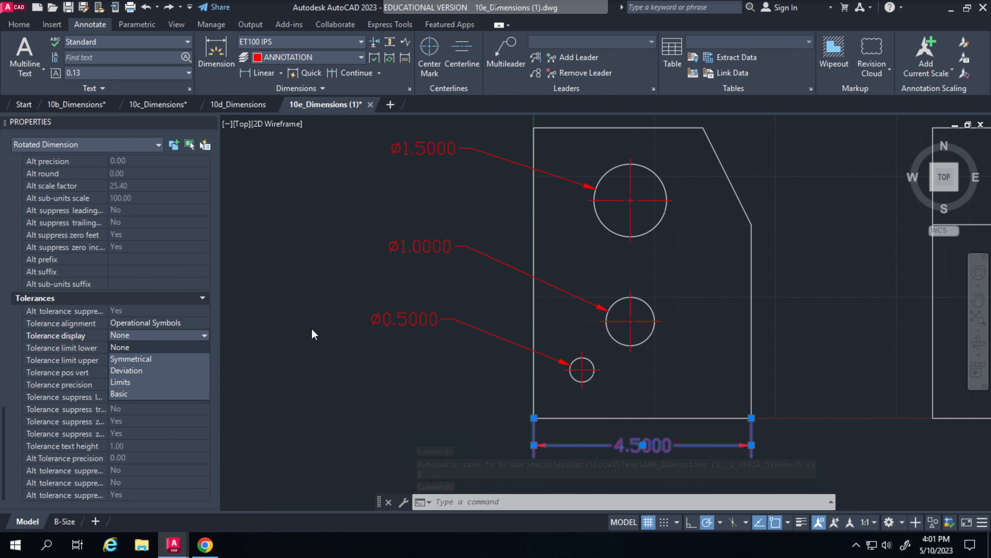
pyautogui.click(461, 391)
pyautogui.moveTo(460, 410)
pyautogui.mouseDown(button='middle')
pyautogui.moveTo(327, 367)
pyautogui.moveTo(252, 303)
pyautogui.moveTo(257, 295)
pyautogui.mouseUp(button='middle')
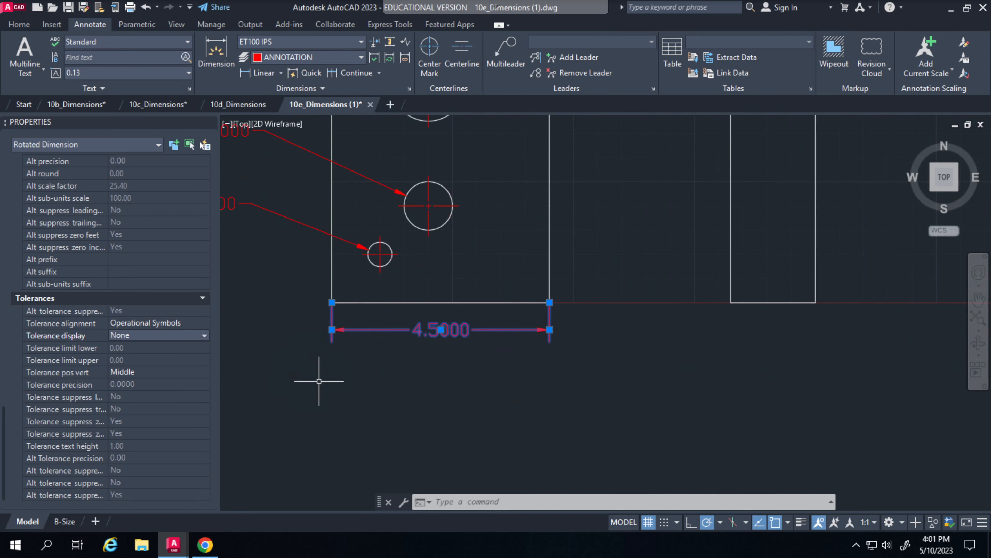
pyautogui.moveTo(318, 382); pyautogui.dragTo(294, 361, button='middle')
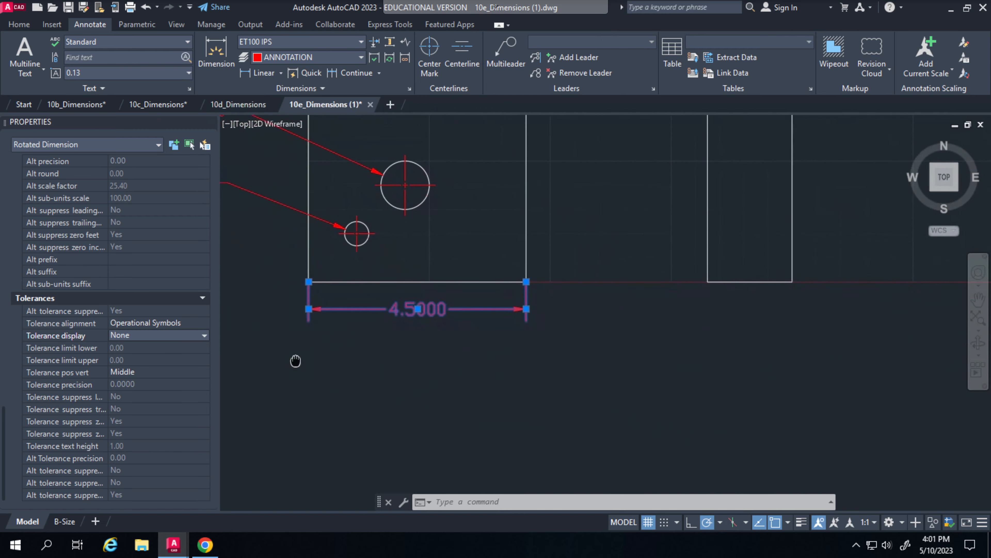
pyautogui.click(204, 336)
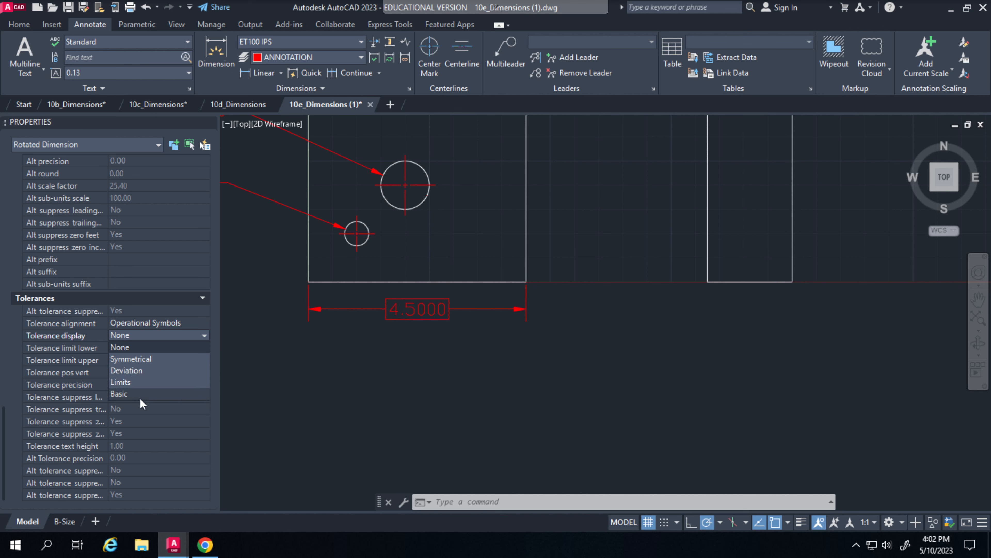
pyautogui.click(149, 359)
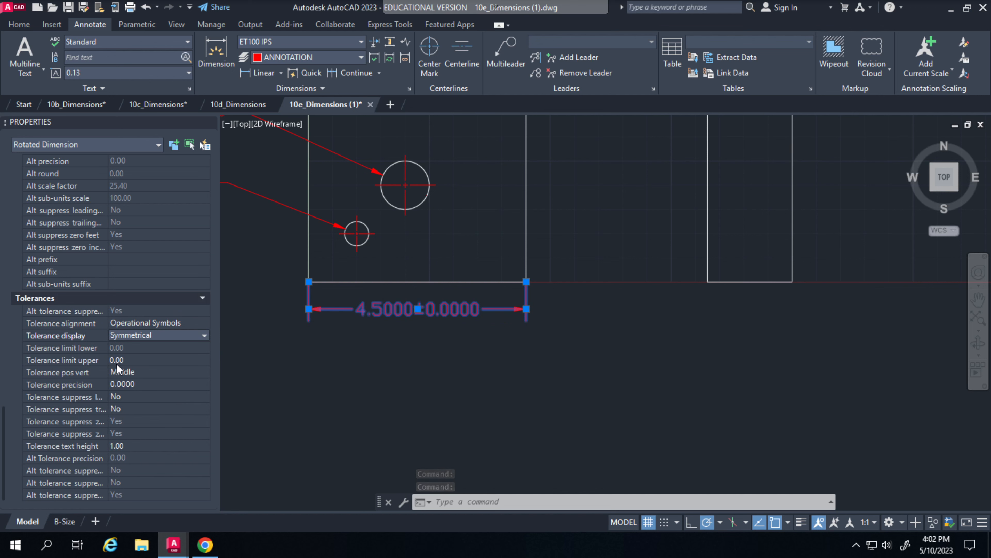
# Set the width dimension's upper tolerance limit to 0.01
pyautogui.click(130, 360)
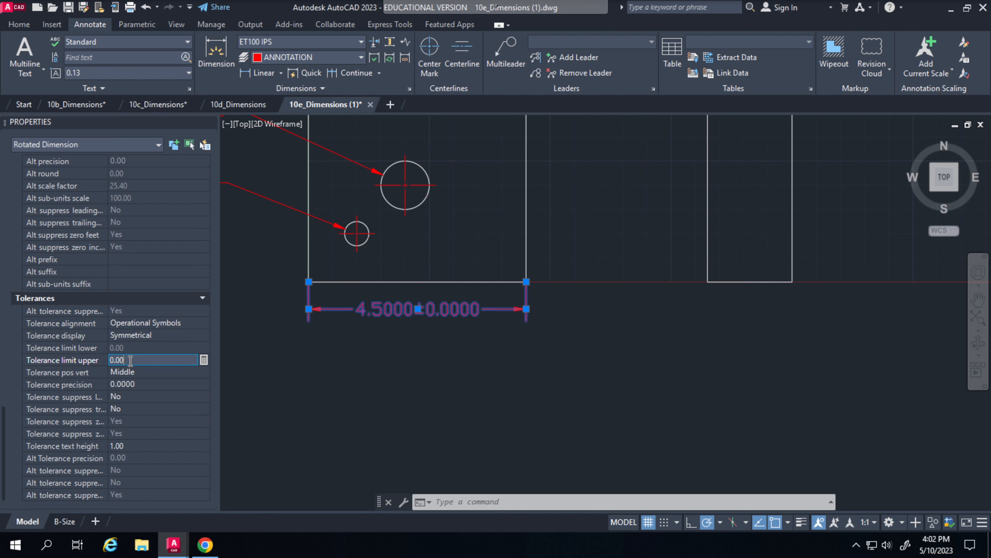
pyautogui.write('0.01')
pyautogui.press('Return')
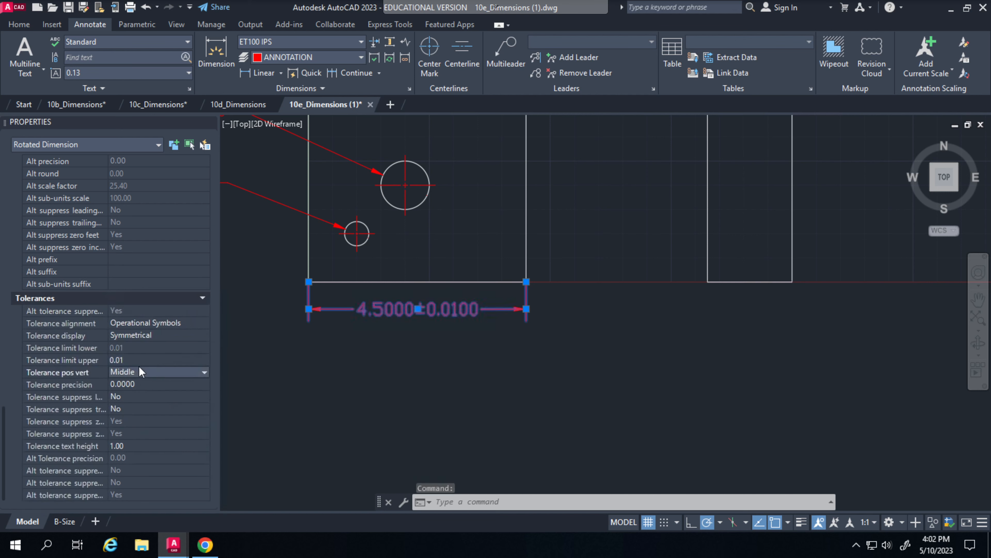
# Try to cancel the stray selection window started below the plate's width dimension
pyautogui.click(365, 382)
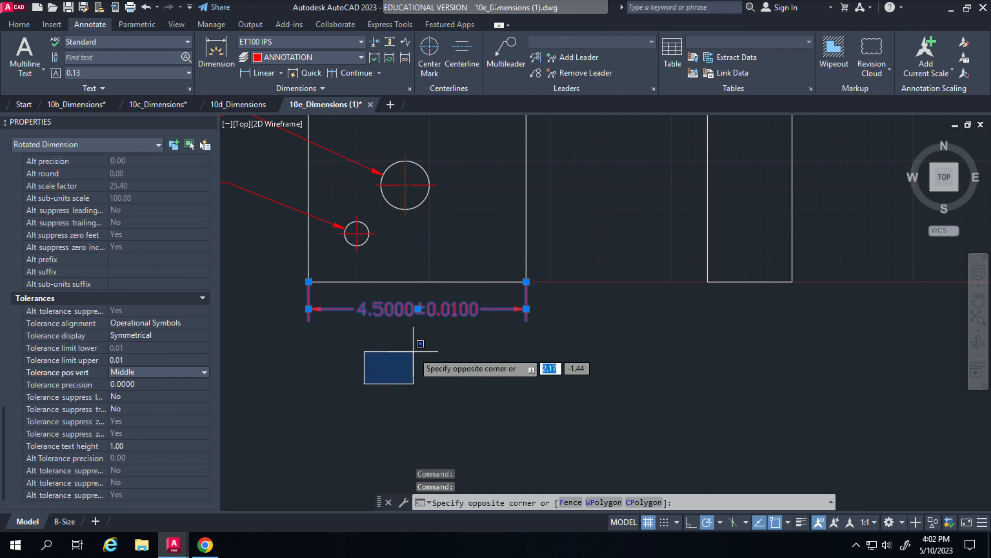
pyautogui.press('Escape')
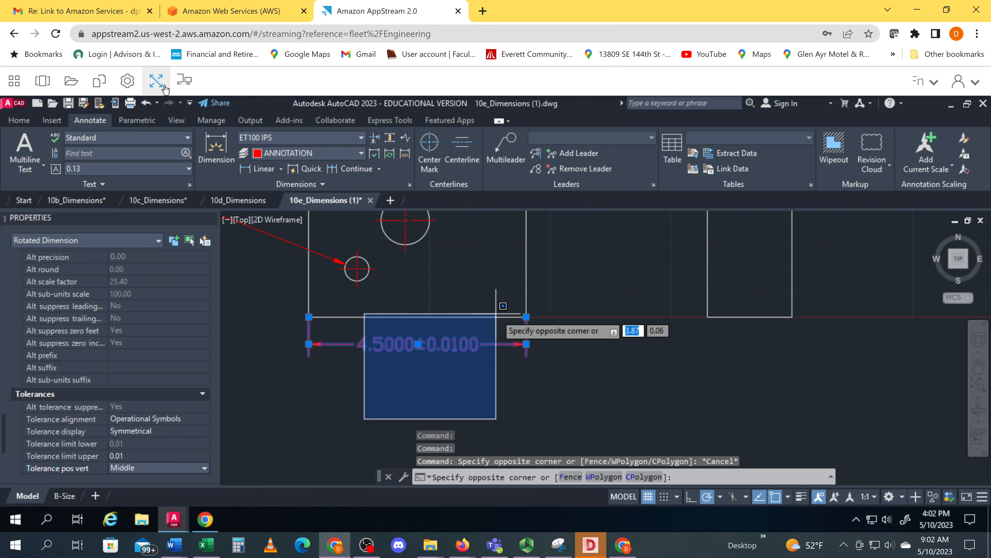
pyautogui.click(156, 80)
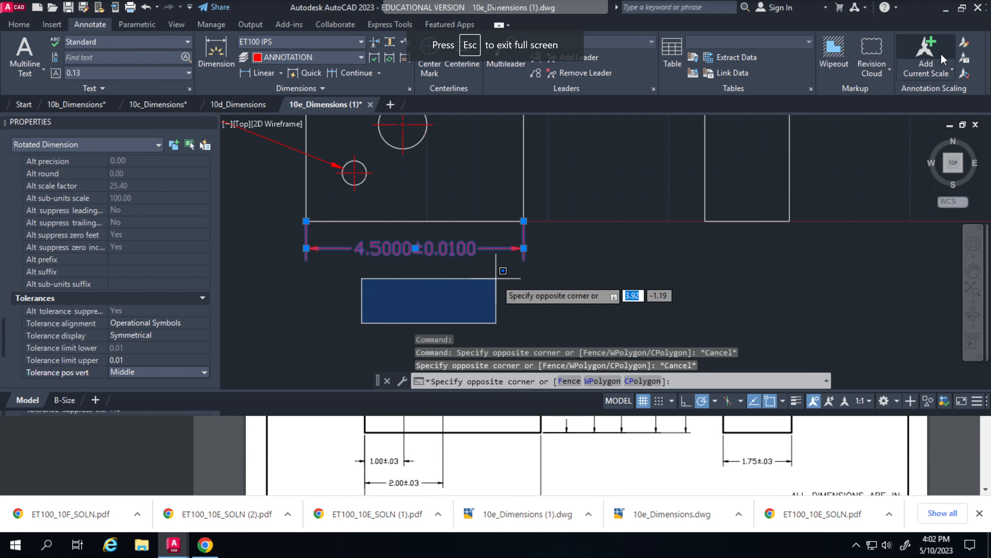
pyautogui.press('Escape')
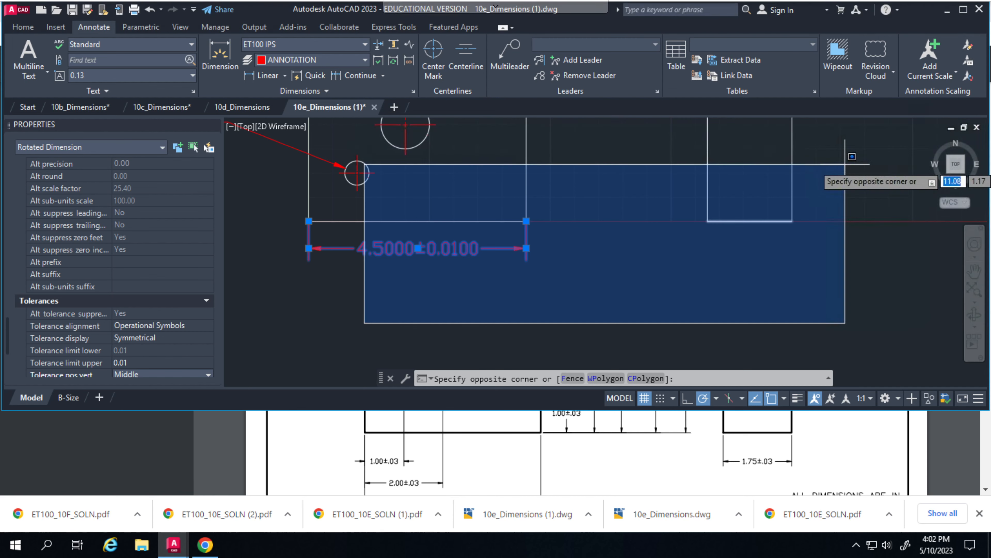
pyautogui.press('Escape')
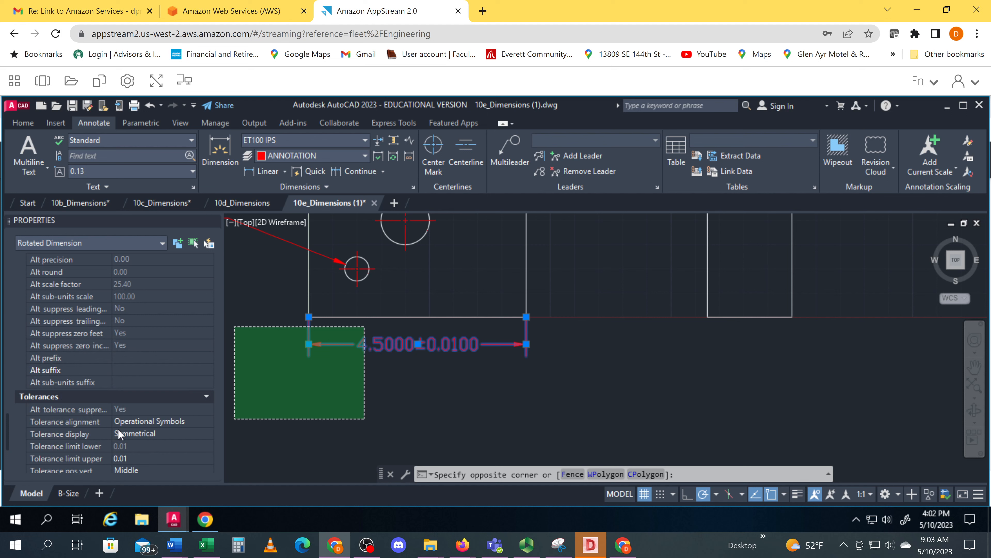
# Set the primary units precision of the plate's width dimension to 0.00
pyautogui.scroll(15, 129, 426)
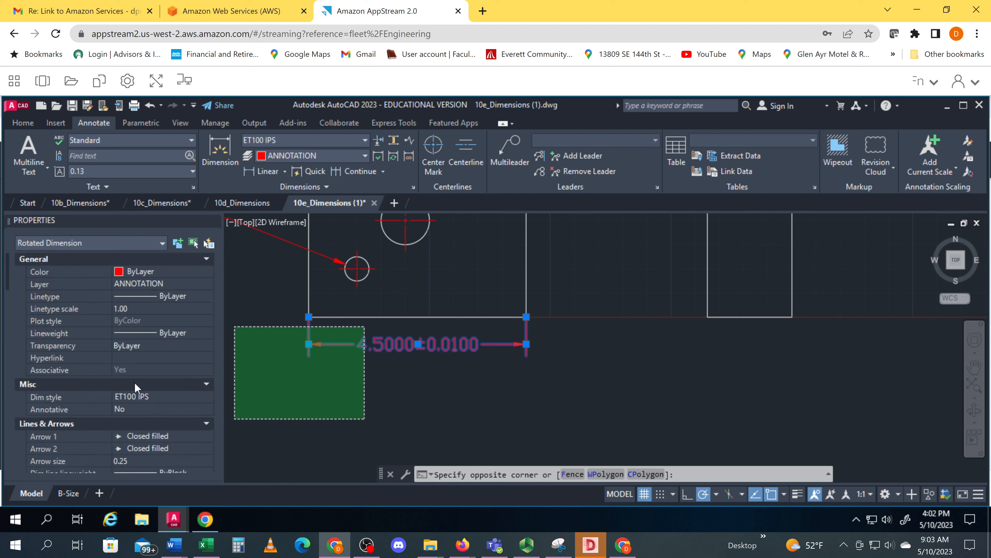
pyautogui.scroll(-8, 135, 353)
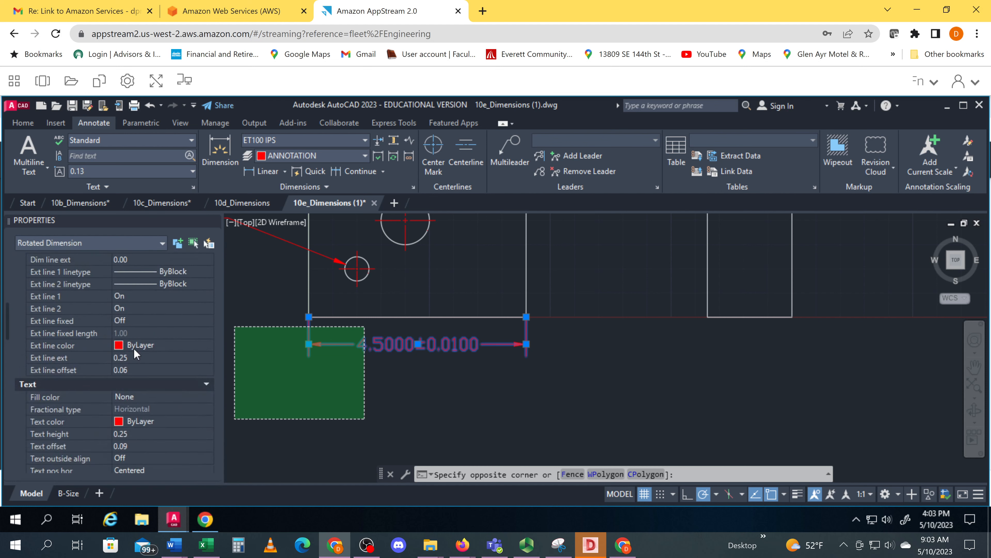
pyautogui.scroll(-8, 134, 347)
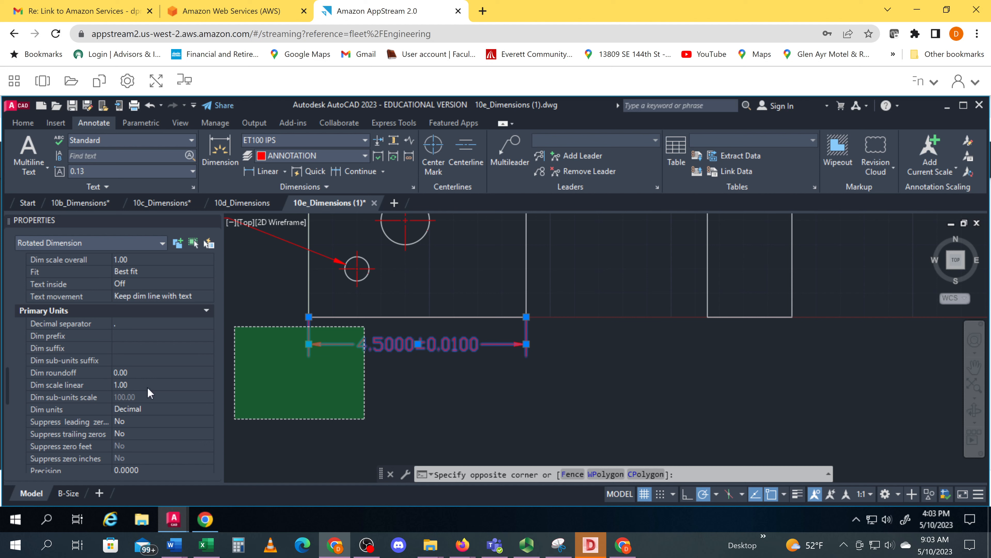
pyautogui.scroll(-10, 155, 451)
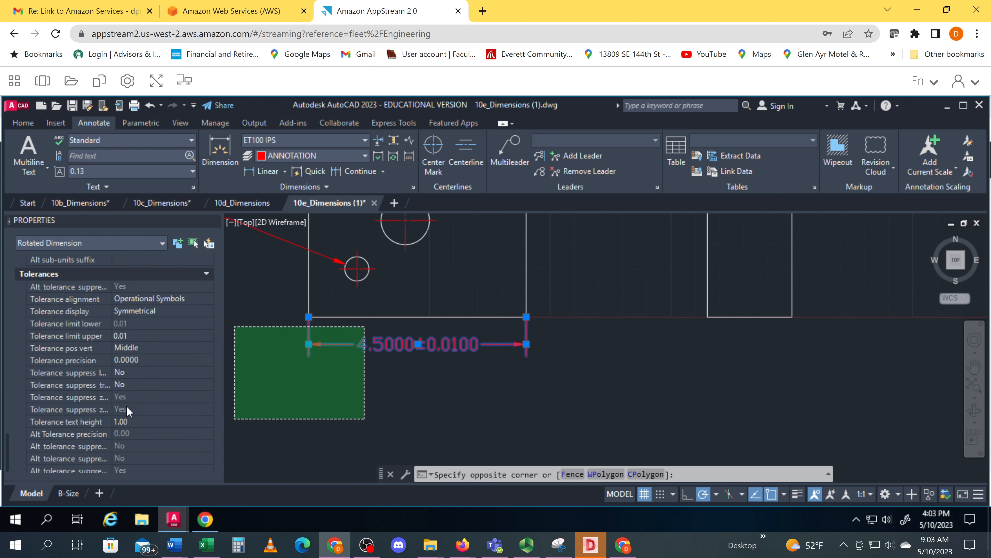
pyautogui.scroll(10, 129, 410)
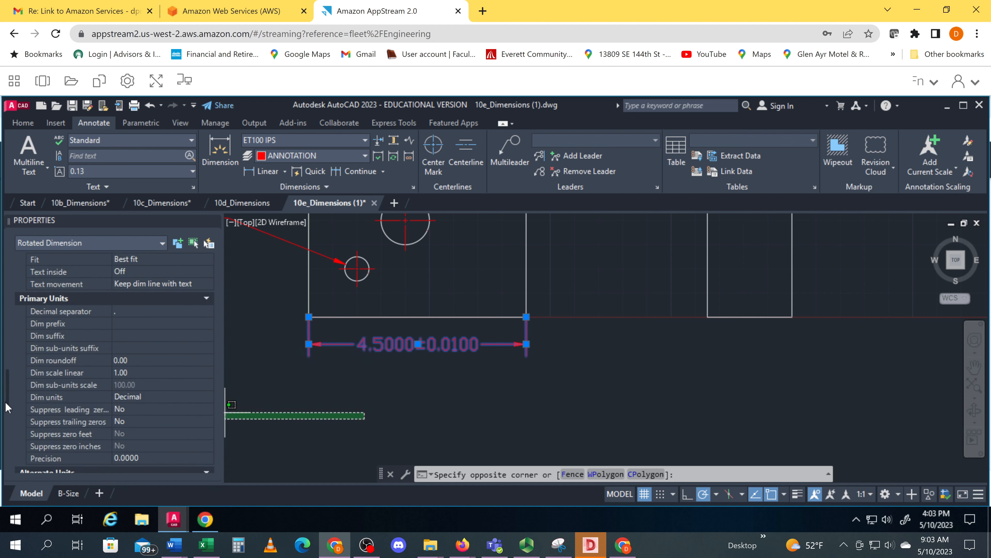
pyautogui.moveTo(6, 401); pyautogui.dragTo(26, 416)
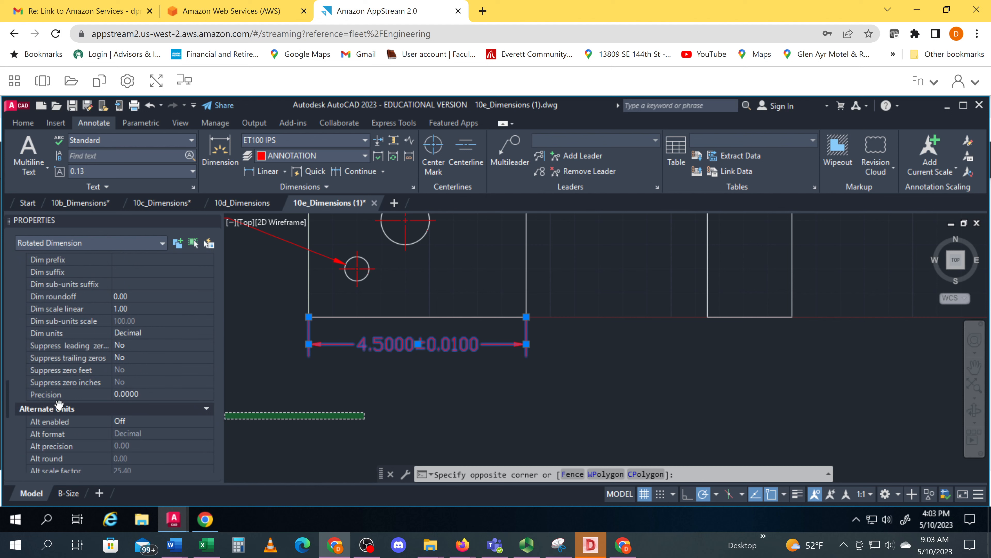
pyautogui.click(151, 395)
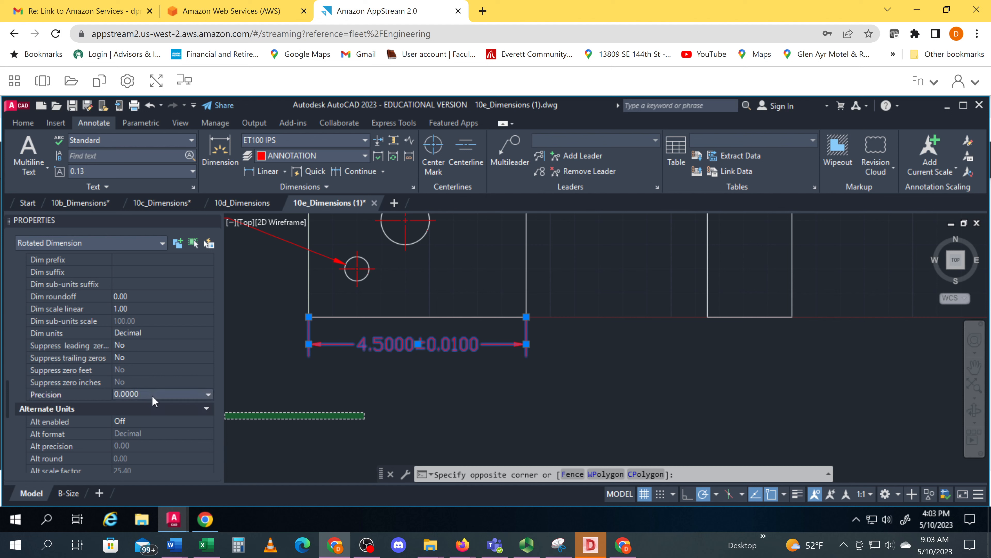
pyautogui.click(208, 394)
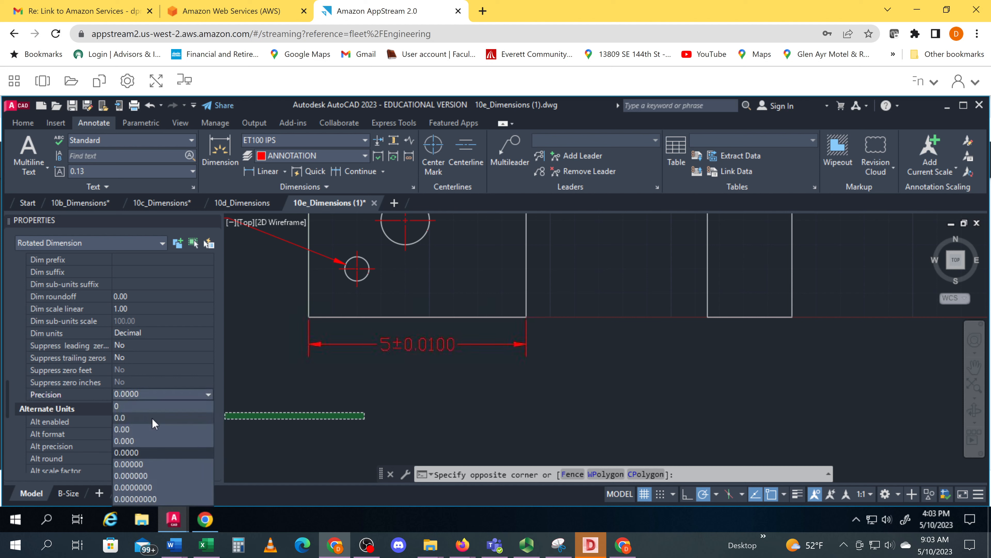
pyautogui.click(135, 432)
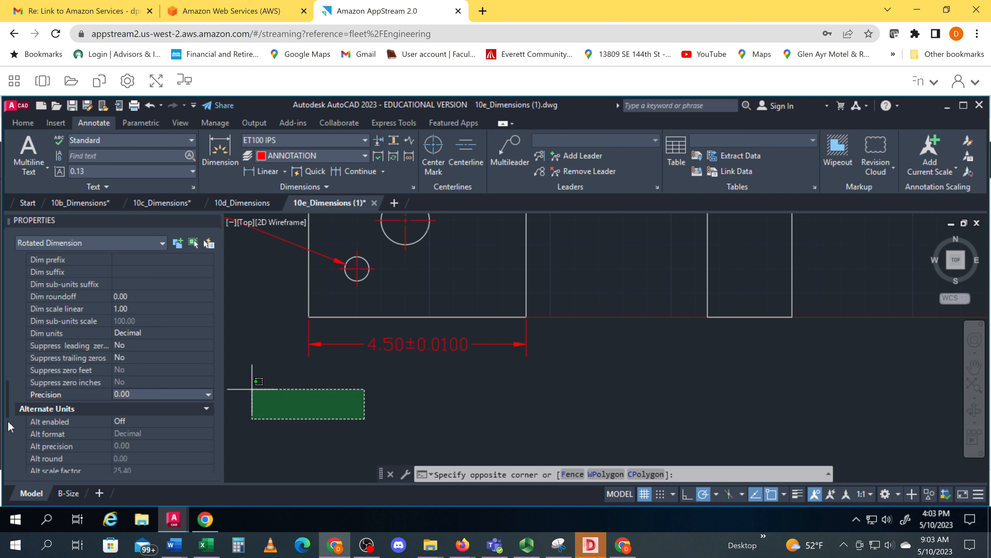
# Set the width dimension's tolerance precision to 0.00 and cancel the open selection window
pyautogui.moveTo(9, 409); pyautogui.dragTo(11, 469)
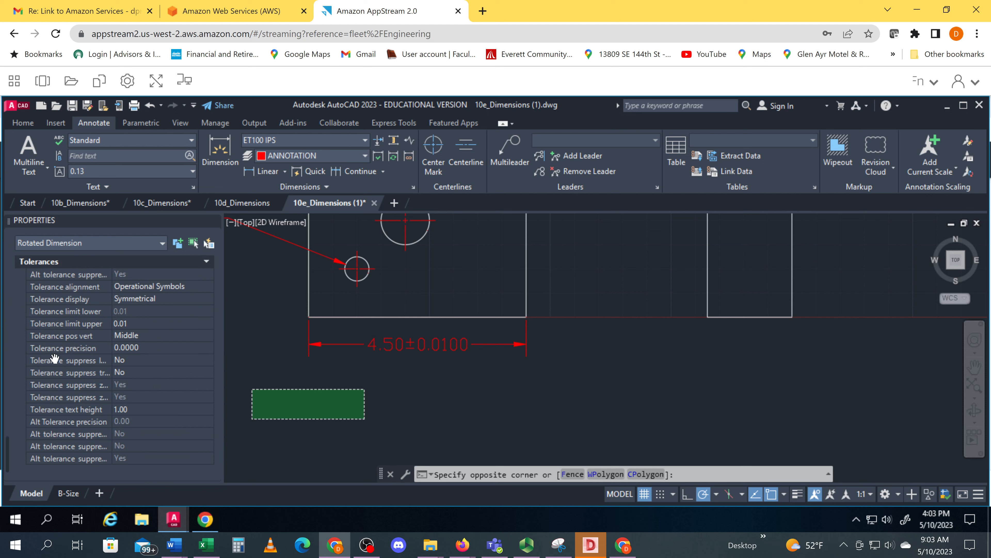
pyautogui.click(187, 350)
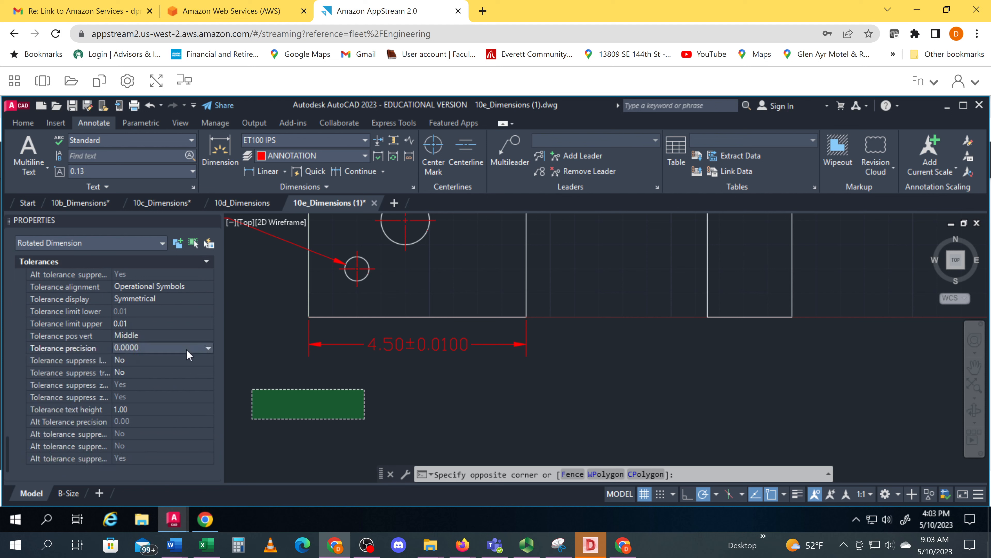
pyautogui.click(208, 349)
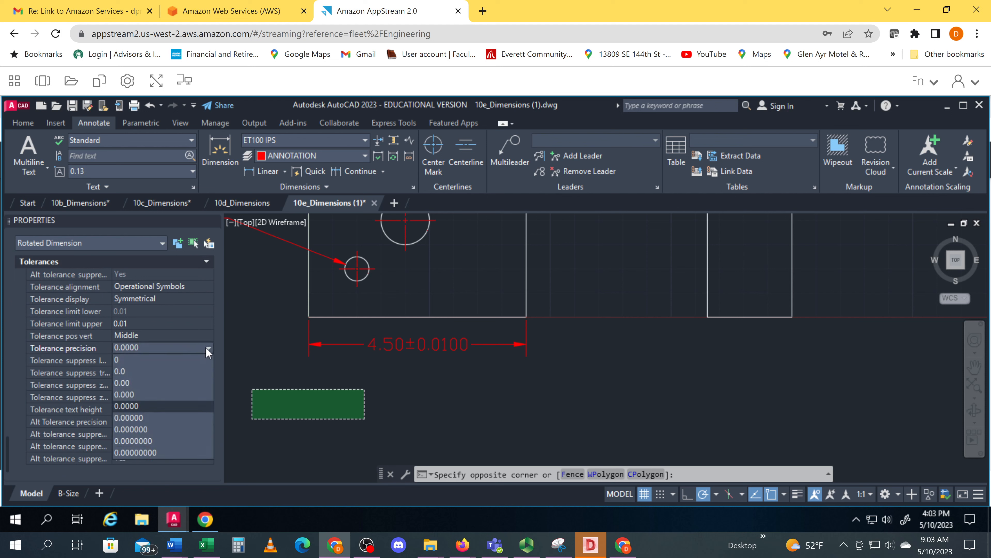
pyautogui.click(164, 384)
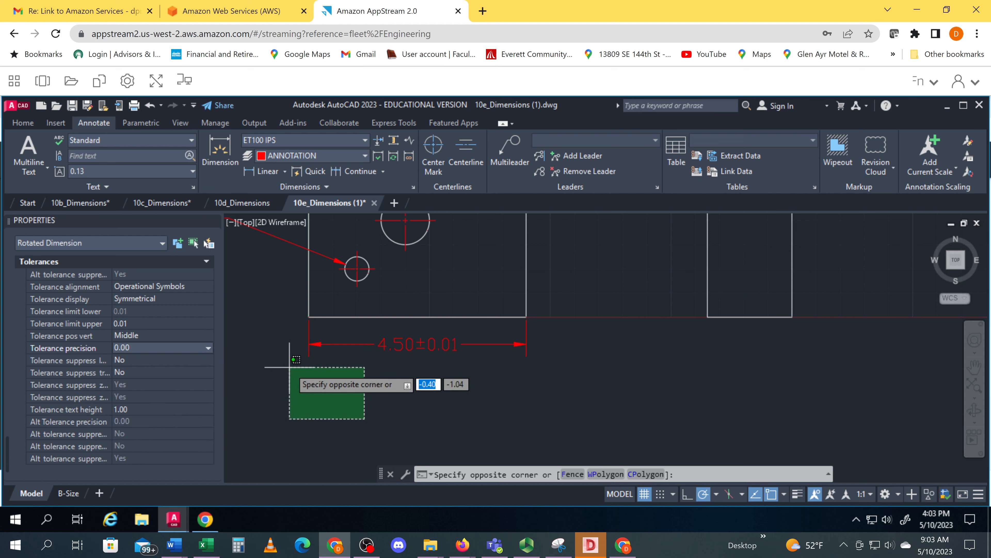
pyautogui.press('Escape')
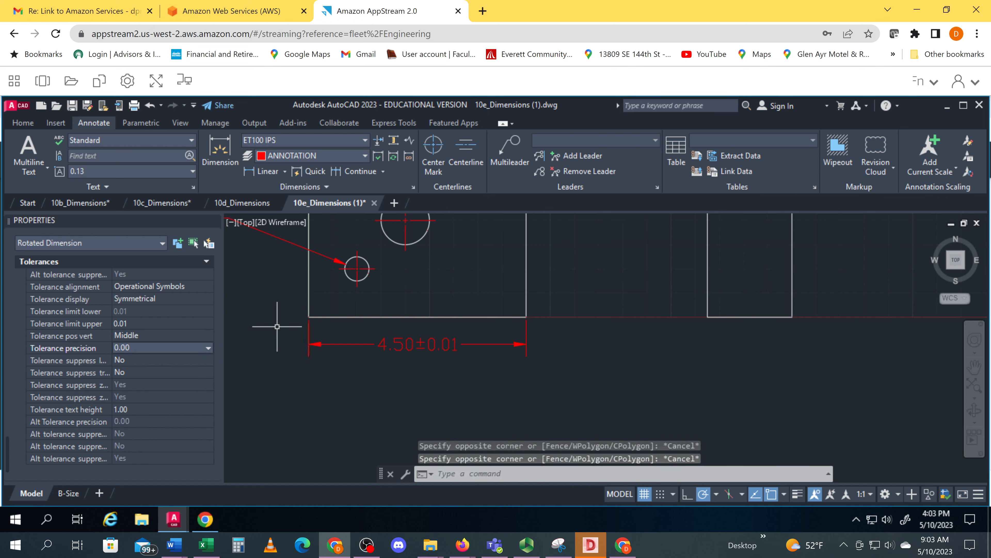
# Switch to Chrome to check the linear dimension tolerances in ET100_10E_SOLN (2).pdf, and return to AutoCAD
pyautogui.moveTo(269, 339); pyautogui.dragTo(381, 411, button='middle')
pyautogui.moveTo(331, 359)
pyautogui.mouseDown(button='middle')
pyautogui.moveTo(408, 438)
pyautogui.moveTo(281, 381)
pyautogui.moveTo(357, 387)
pyautogui.moveTo(310, 377)
pyautogui.moveTo(345, 393)
pyautogui.moveTo(365, 423)
pyautogui.moveTo(338, 406)
pyautogui.mouseUp(button='middle')
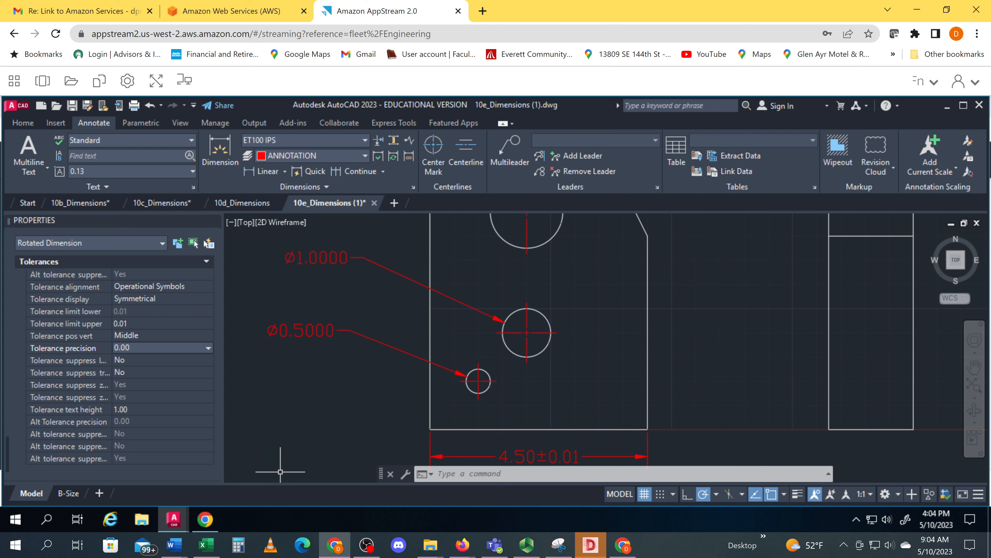
pyautogui.click(201, 525)
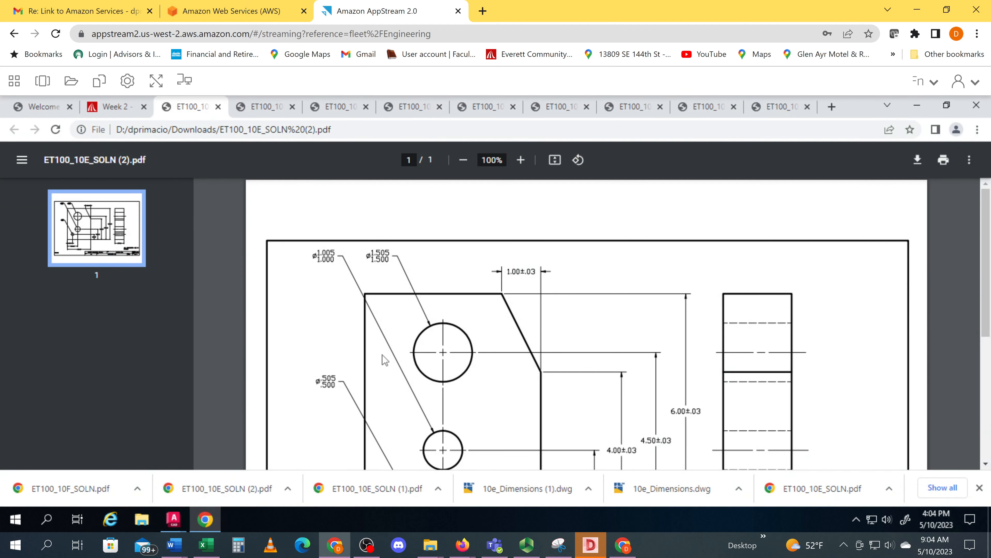
pyautogui.scroll(-5, 381, 355)
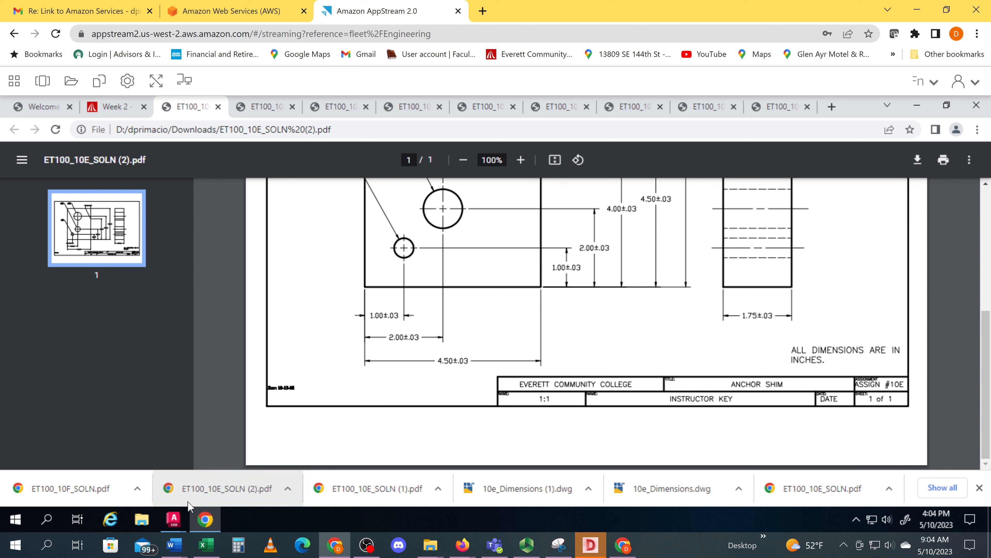
pyautogui.moveTo(174, 520)
pyautogui.click(343, 472)
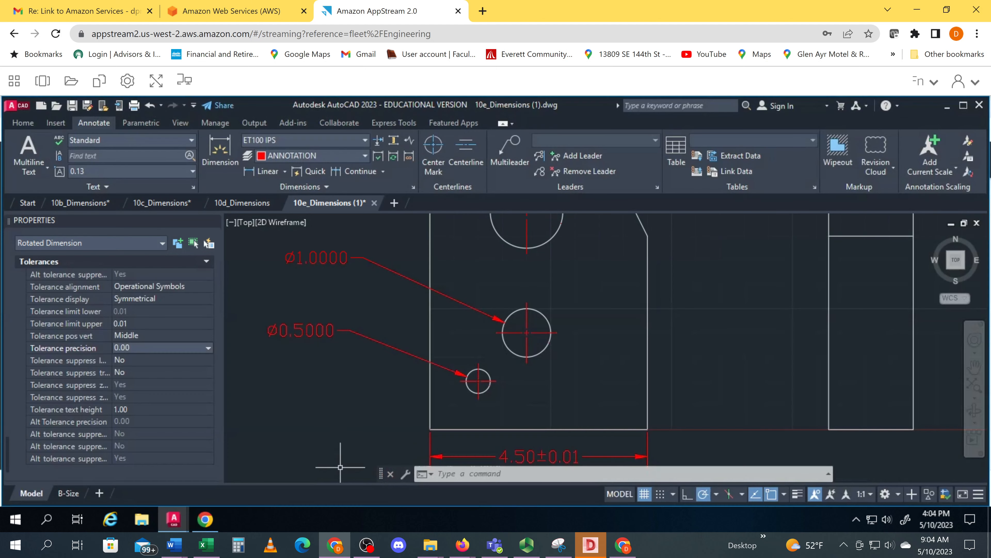
pyautogui.scroll(-1, 498, 394)
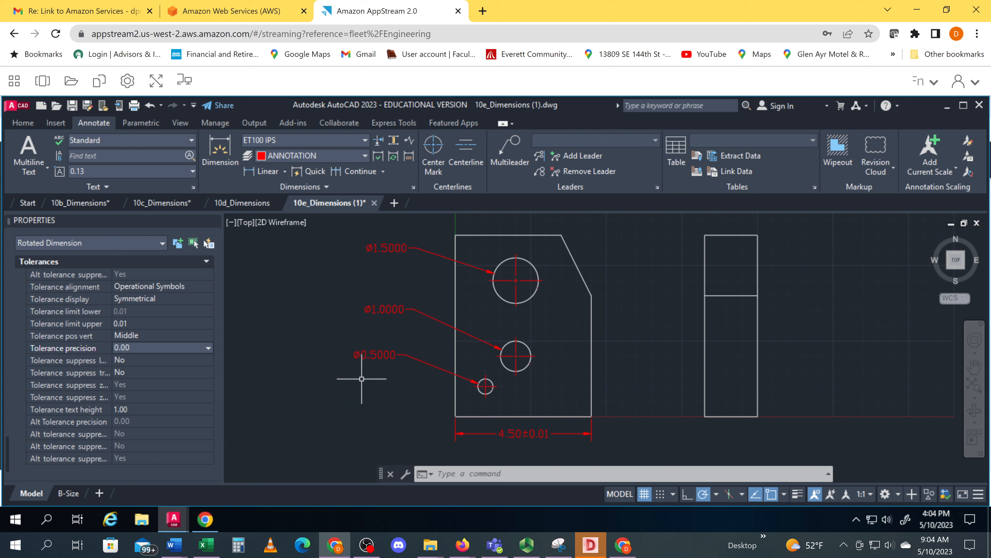
pyautogui.click(377, 248)
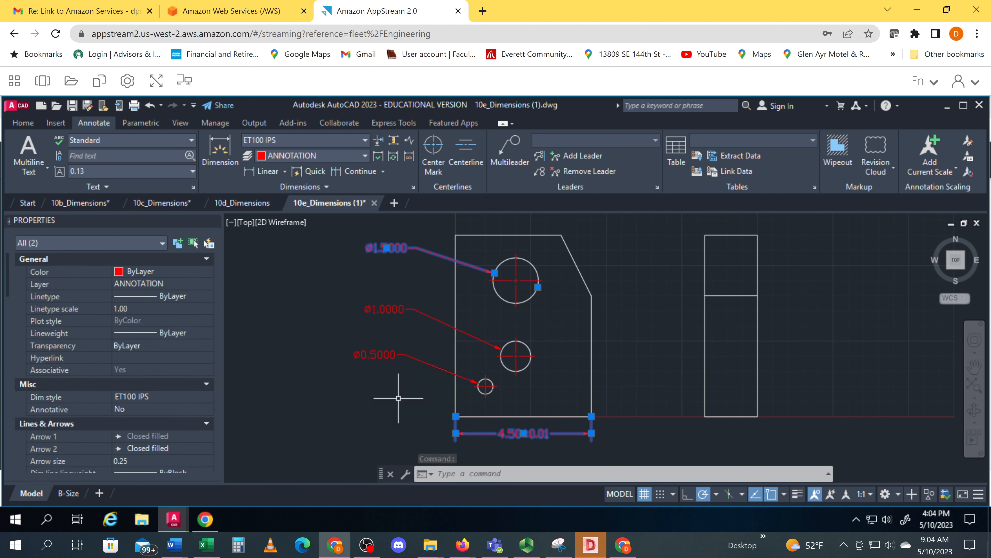
pyautogui.click(399, 398)
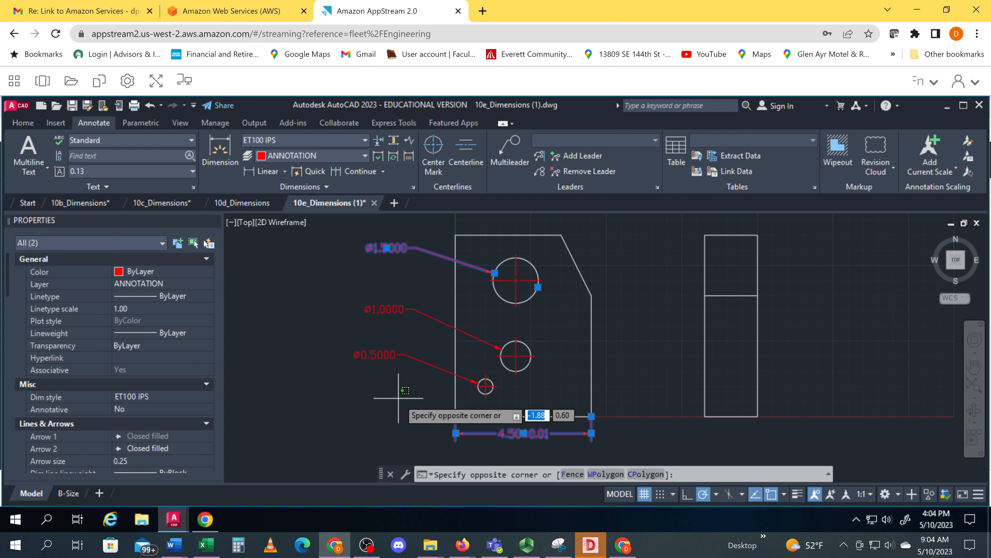
pyautogui.press('Escape')
pyautogui.click(359, 393)
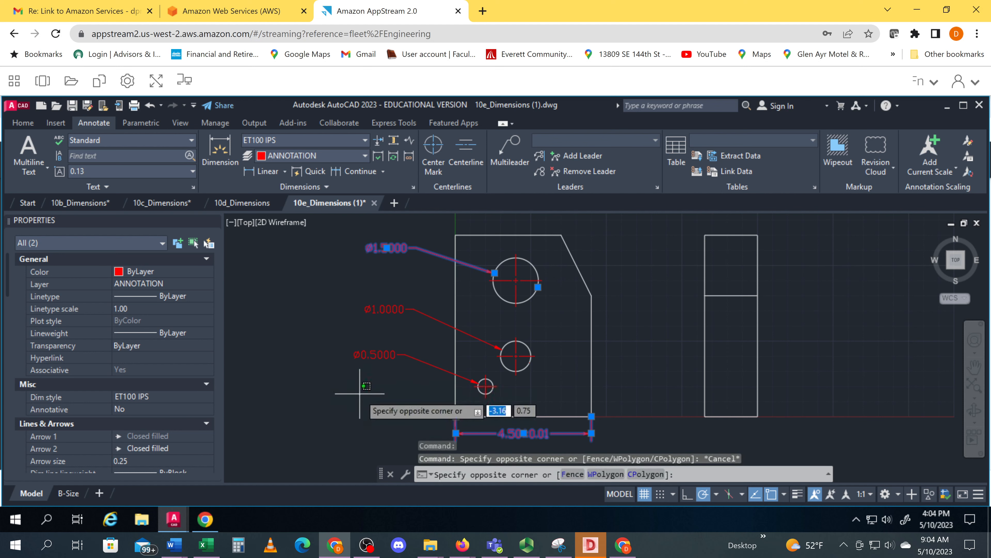
pyautogui.click(379, 408)
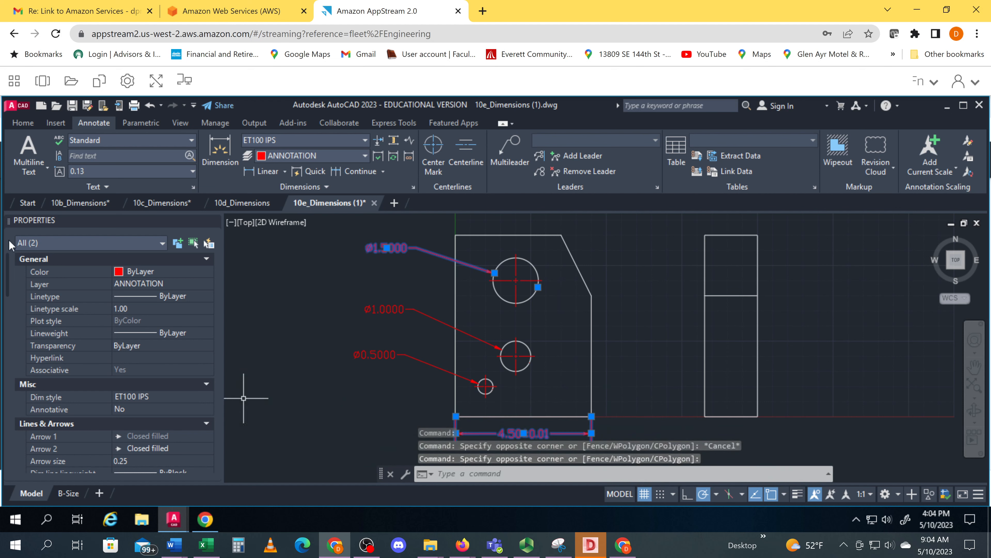
pyautogui.scroll(-10, 29, 318)
pyautogui.scroll(10, 29, 314)
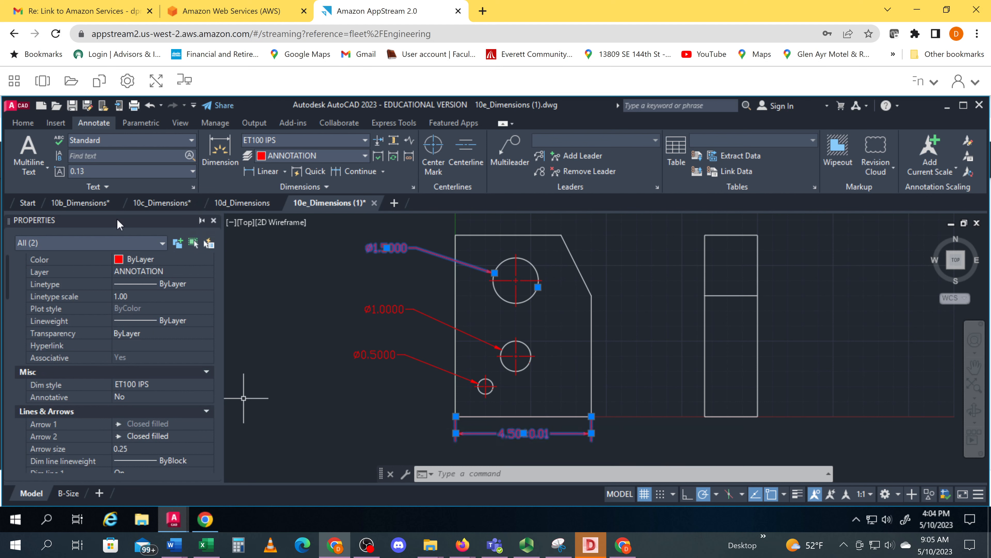
# Close the Properties palette and deselect all dimensions
pyautogui.click(214, 221)
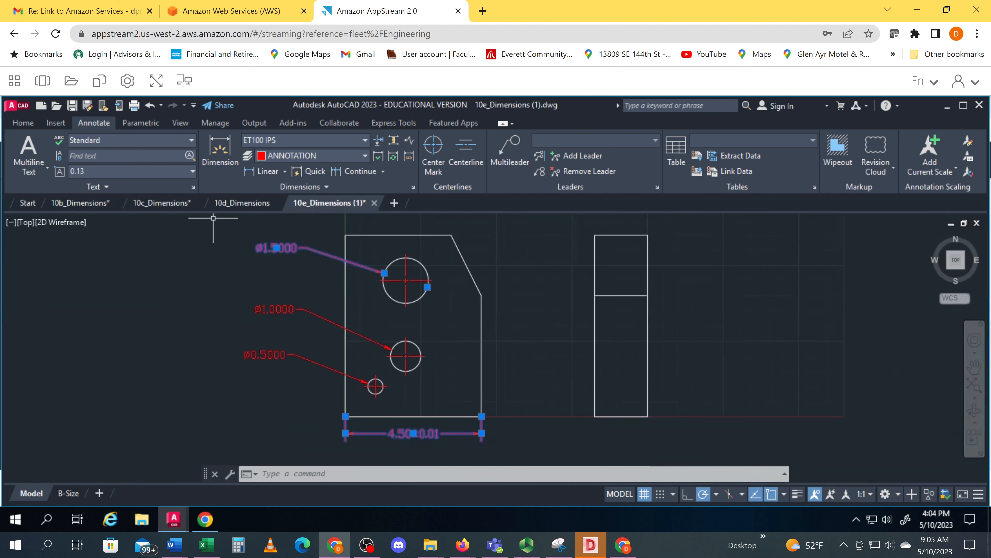
pyautogui.click(207, 288)
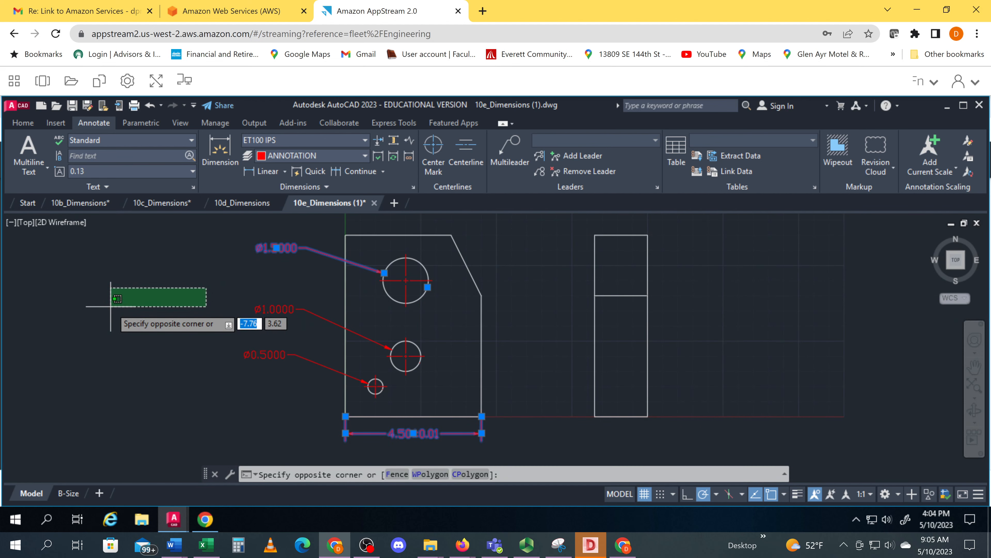
pyautogui.press('Escape')
pyautogui.press('Escape')
pyautogui.click(114, 311)
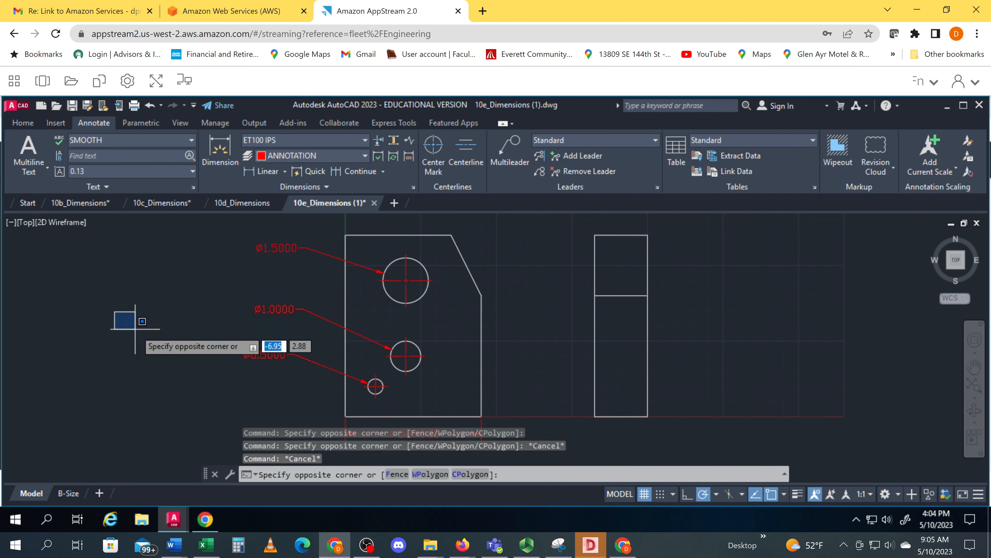
pyautogui.click(210, 402)
# Switch to Chrome to examine the hole diameter limits in the solution PDF, and return to the AutoCAD drawing
pyautogui.moveTo(179, 385)
pyautogui.mouseDown(button='middle')
pyautogui.moveTo(284, 354)
pyautogui.moveTo(250, 365)
pyautogui.moveTo(249, 399)
pyautogui.mouseUp(button='middle')
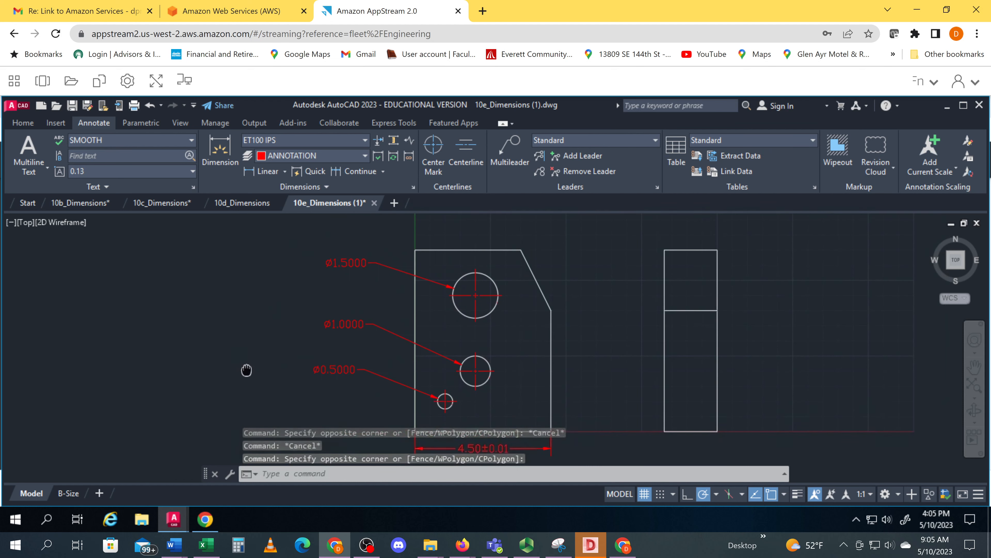
pyautogui.moveTo(265, 293)
pyautogui.mouseDown(button='middle')
pyautogui.moveTo(256, 343)
pyautogui.moveTo(172, 338)
pyautogui.mouseUp(button='middle')
pyautogui.scroll(2, 258, 314)
pyautogui.scroll(3, 172, 337)
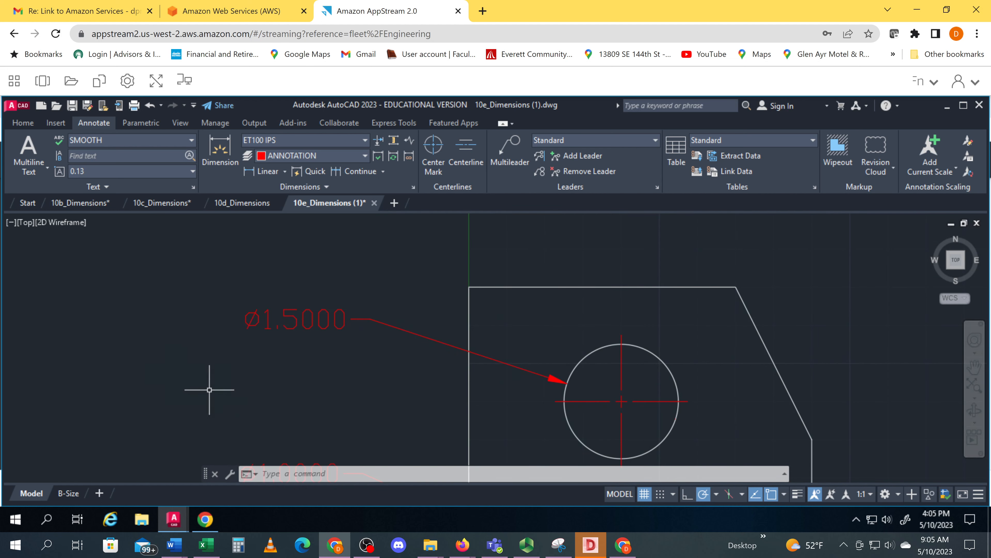
pyautogui.click(205, 519)
pyautogui.scroll(5, 369, 352)
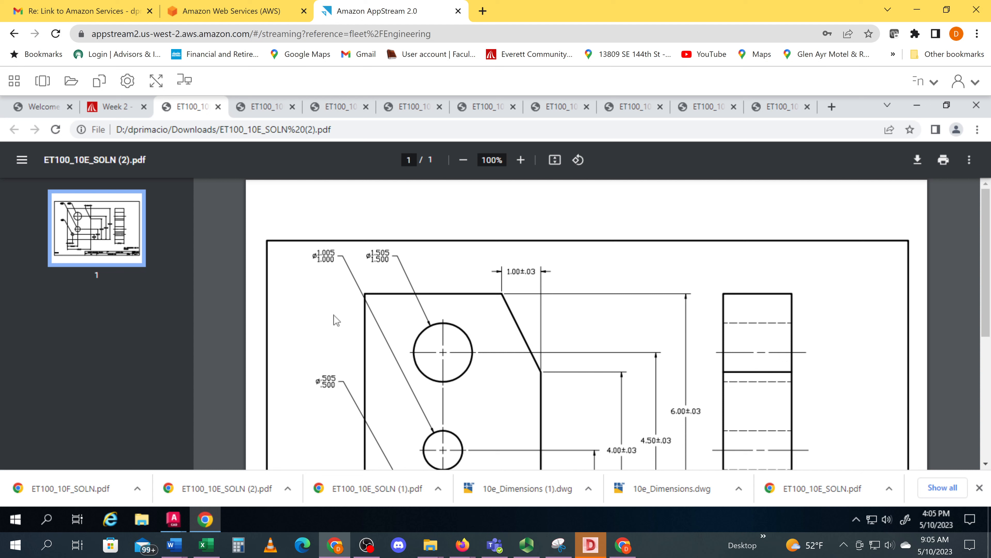
pyautogui.moveTo(338, 299); pyautogui.dragTo(313, 302, button='middle')
pyautogui.click(173, 521)
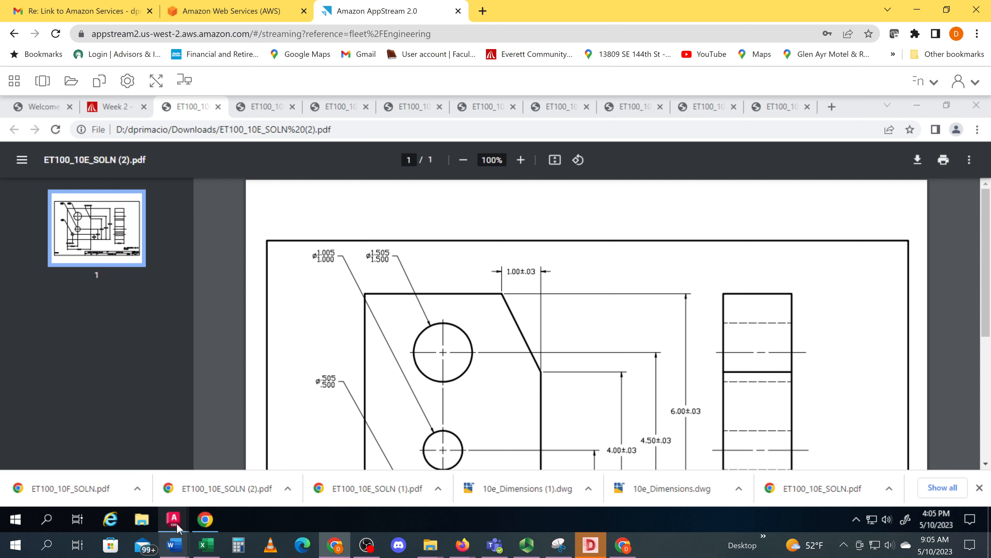
pyautogui.click(343, 468)
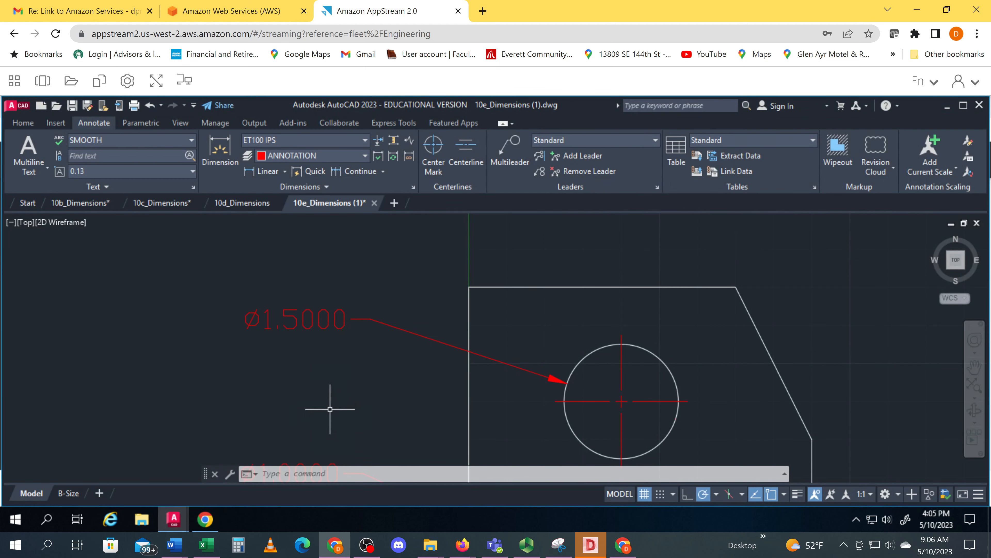
# Open the properties of the largest hole's diameter dimension
pyautogui.click(324, 319)
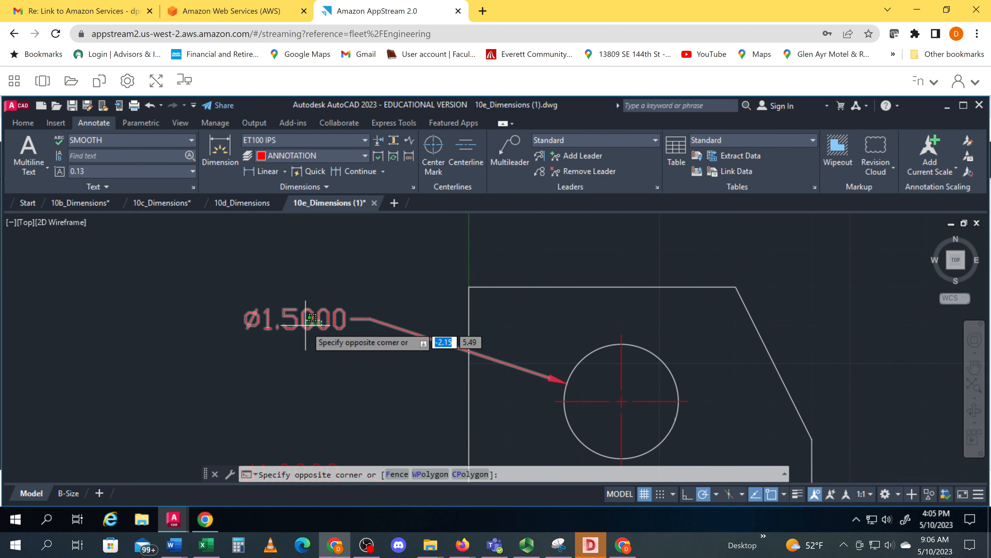
pyautogui.click(300, 351)
pyautogui.rightClick(295, 332)
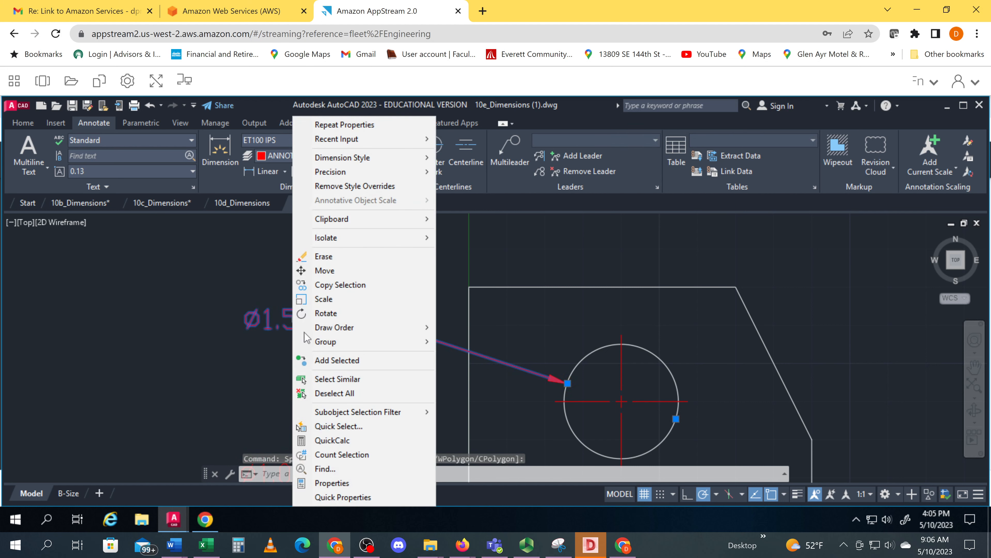
pyautogui.click(414, 488)
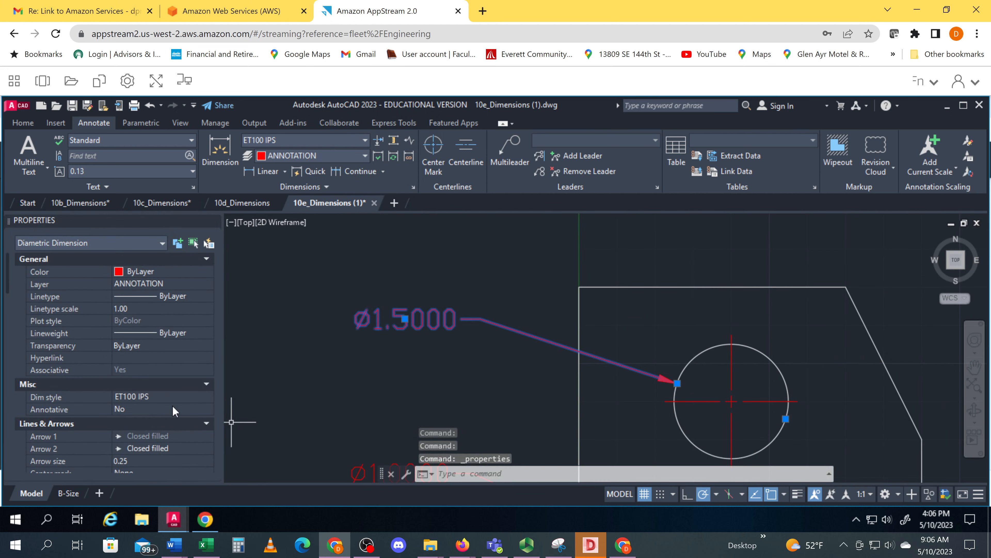
# Set the tolerance display of the largest hole's diameter dimension to Limits
pyautogui.scroll(-10, 79, 358)
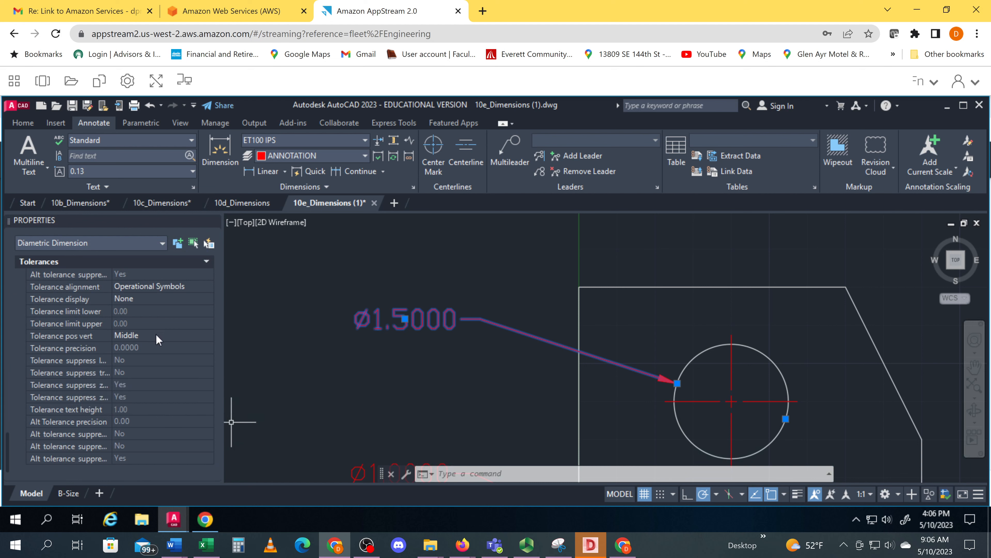
pyautogui.click(162, 299)
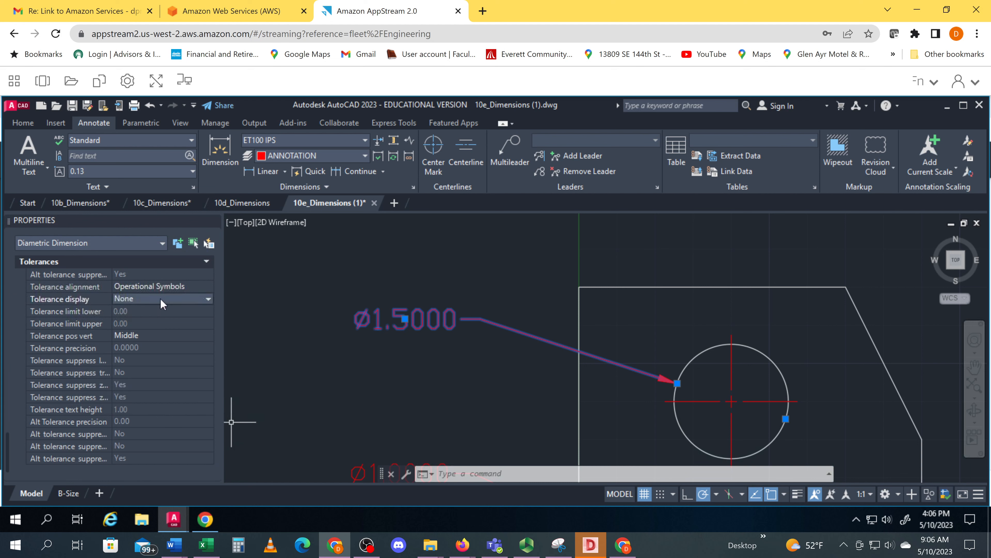
pyautogui.click(209, 301)
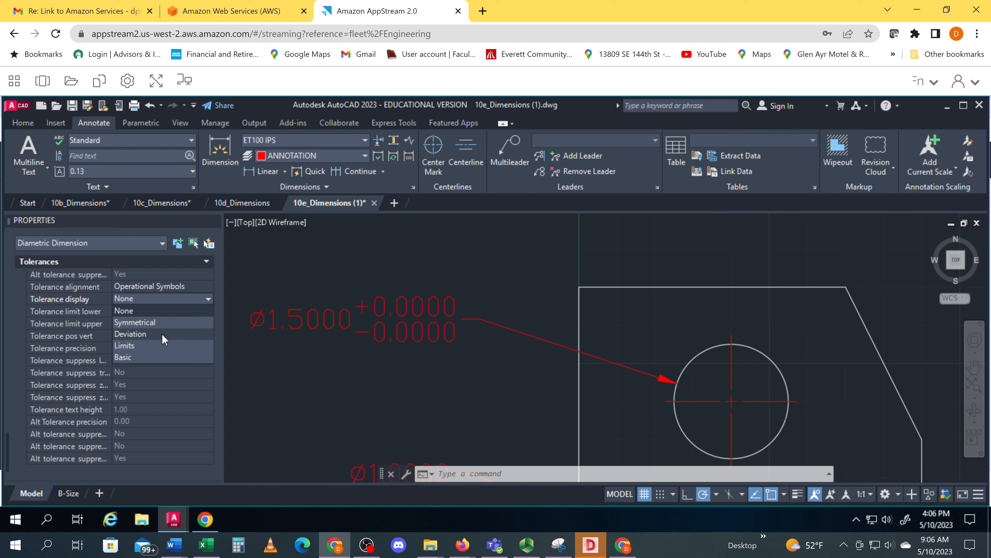
pyautogui.click(148, 349)
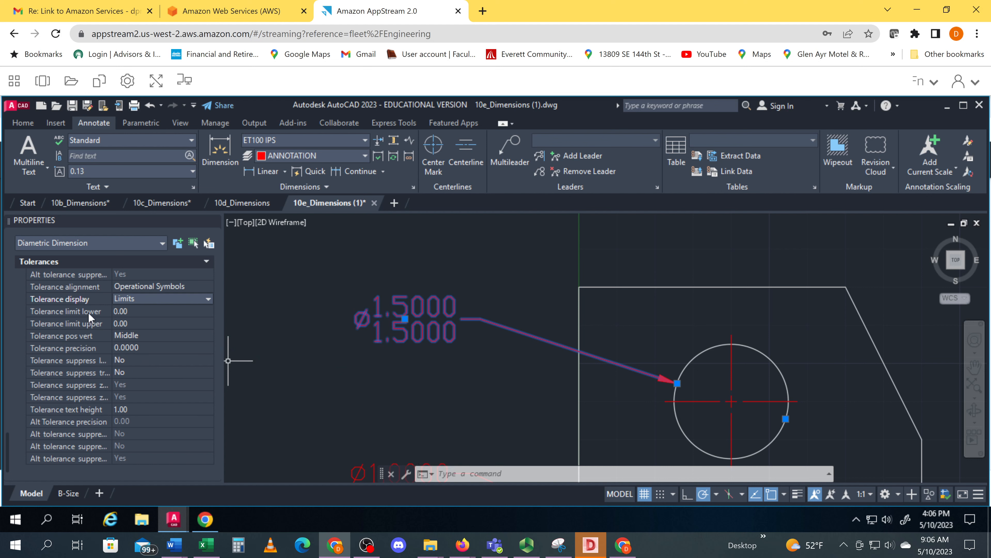
# Set the upper tolerance limit of the largest hole's diameter dimension to 0.05
pyautogui.click(133, 324)
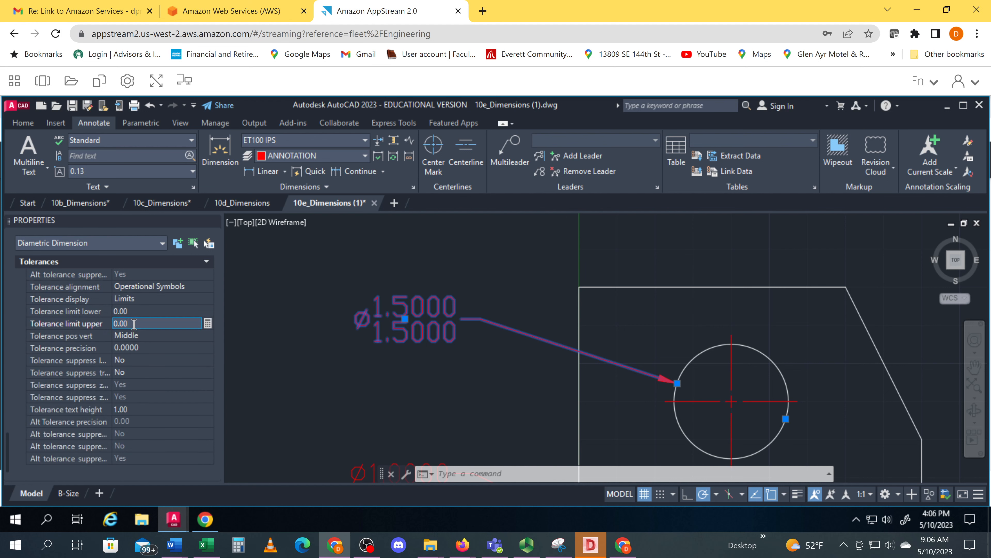
pyautogui.write('5')
pyautogui.click(158, 335)
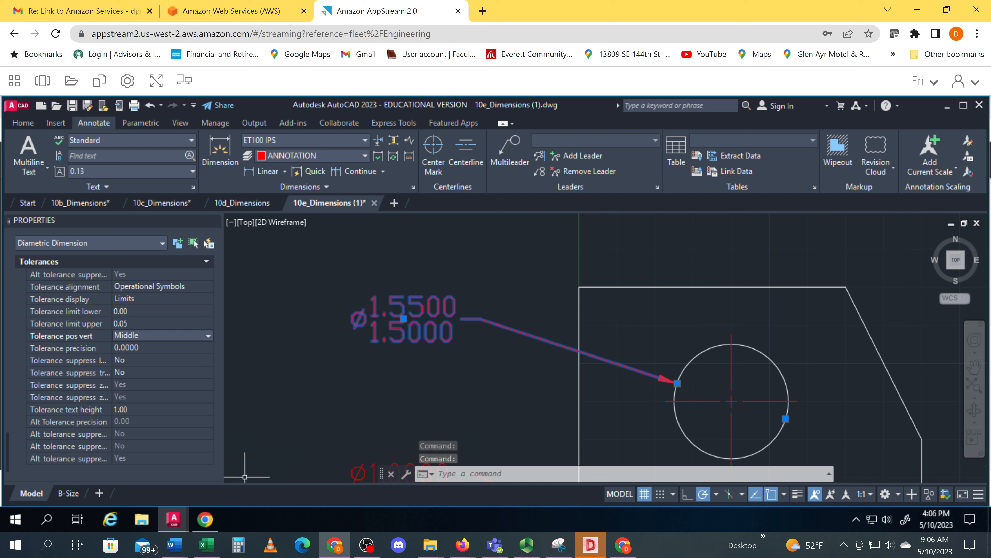
# Switch to Chrome to check the largest hole's diameter limits in ET100_10E_SOLN (2).pdf in full screen, and return to AutoCAD
pyautogui.click(205, 519)
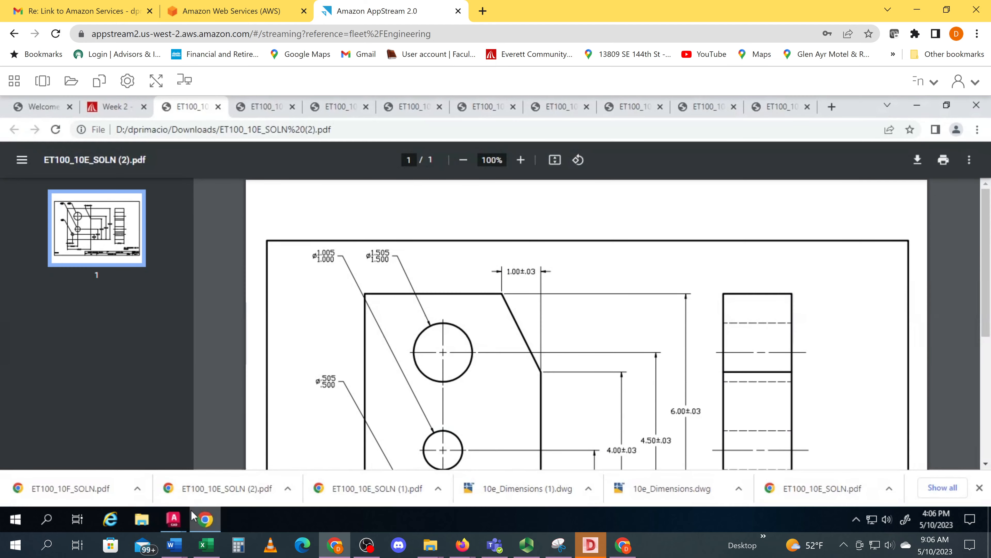
pyautogui.click(197, 495)
pyautogui.click(156, 81)
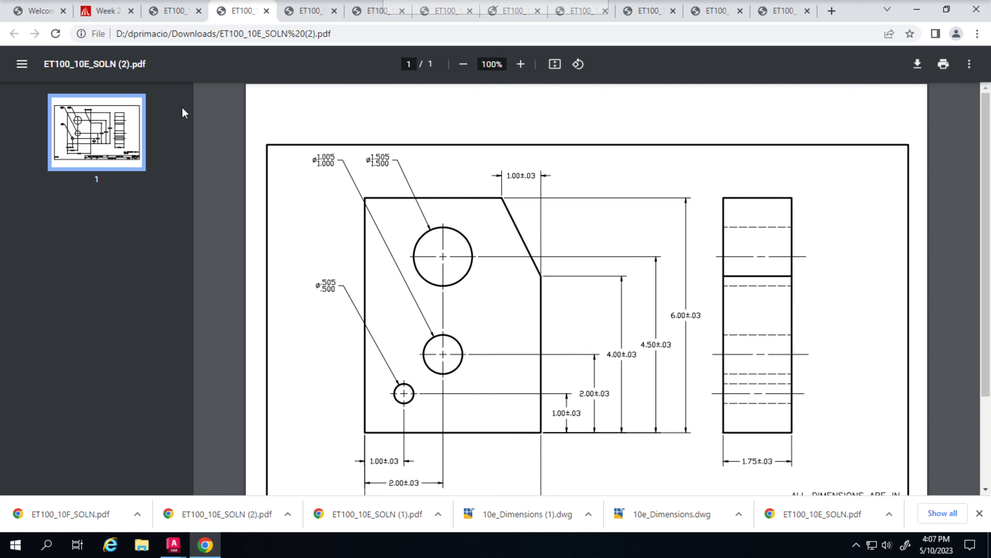
pyautogui.click(174, 553)
pyautogui.click(470, 495)
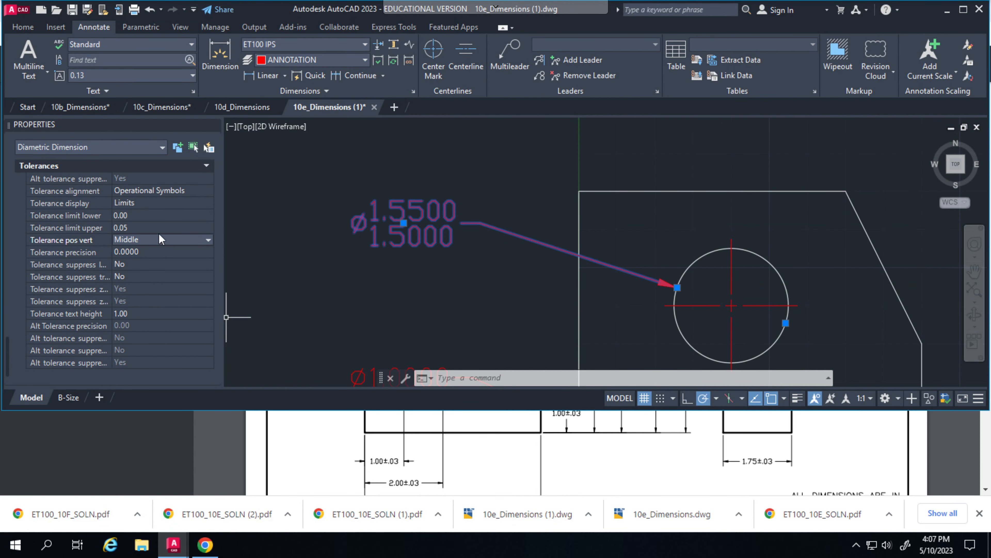
# Set the upper tolerance limit of the largest hole's diameter dimension to 0.005
pyautogui.click(137, 227)
pyautogui.click(137, 227)
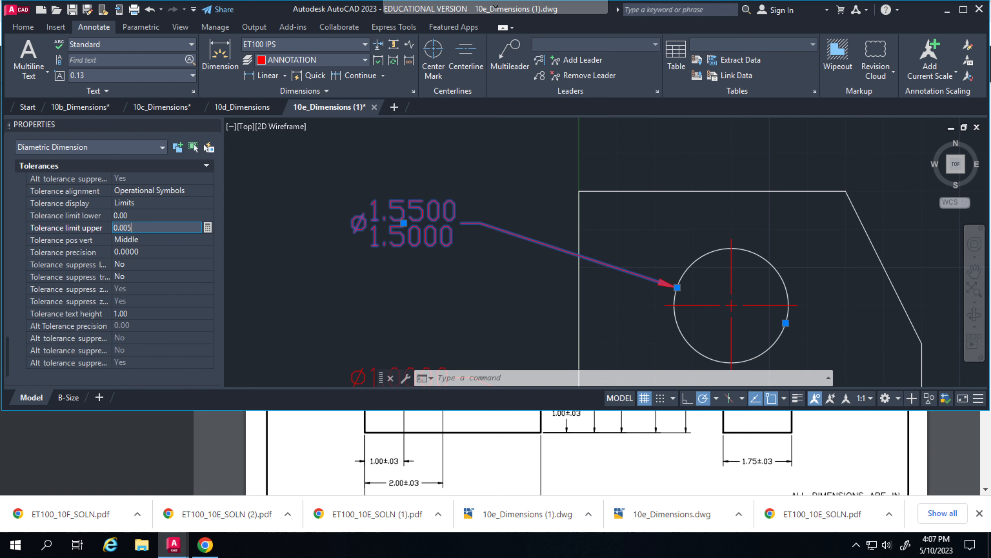
pyautogui.press('Return')
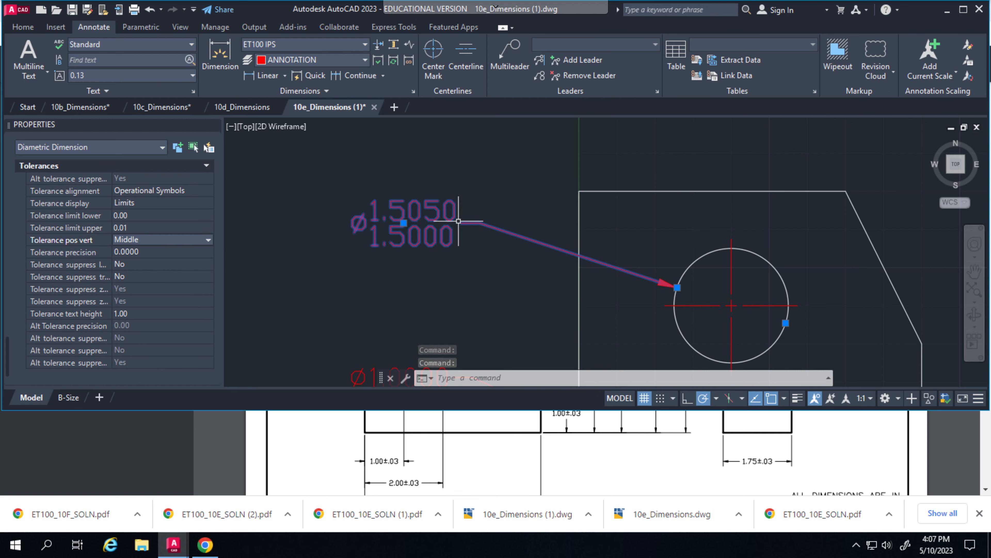
# Switch to Chrome to compare the decimal places of the hole limits in ET100_10E_SOLN (2).pdf, and return to AutoCAD
pyautogui.click(190, 519)
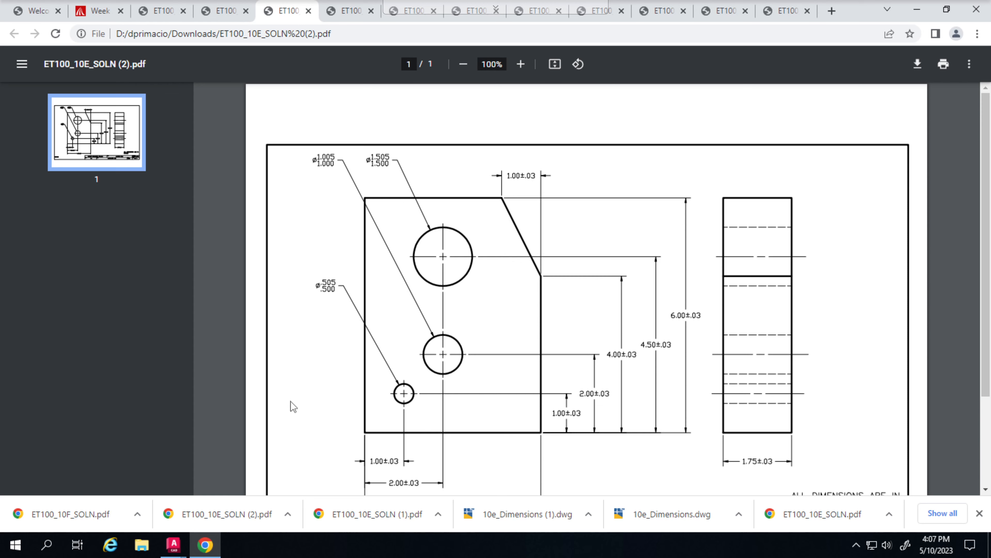
pyautogui.moveTo(210, 552)
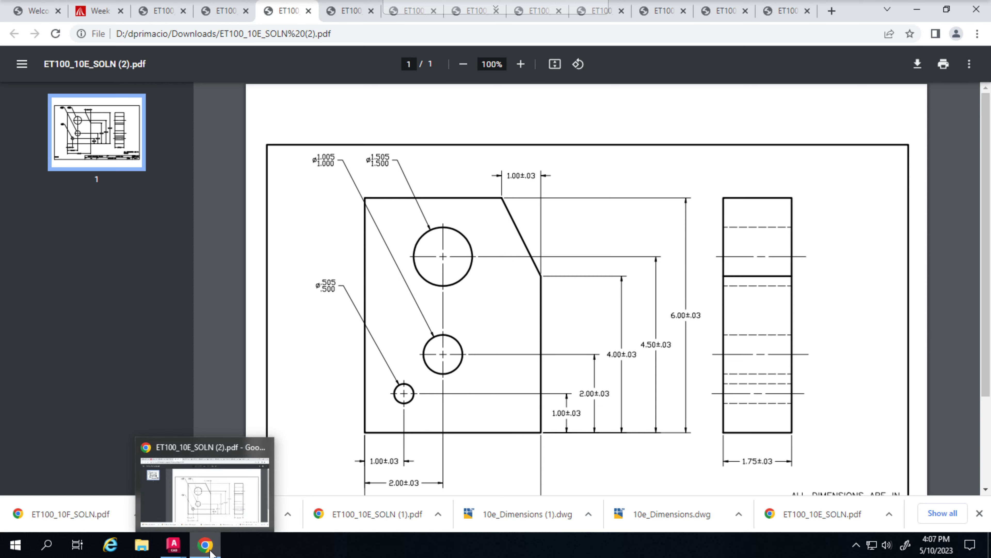
pyautogui.moveTo(174, 546)
pyautogui.click(445, 495)
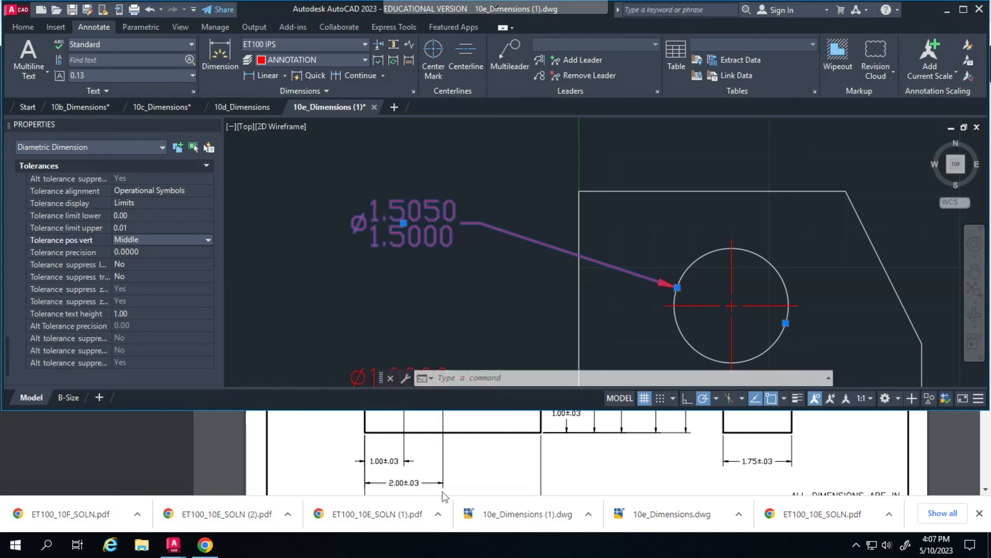
# Maximize the AutoCAD window and set the largest hole dimension's tolerance precision to 0.000
pyautogui.click(963, 9)
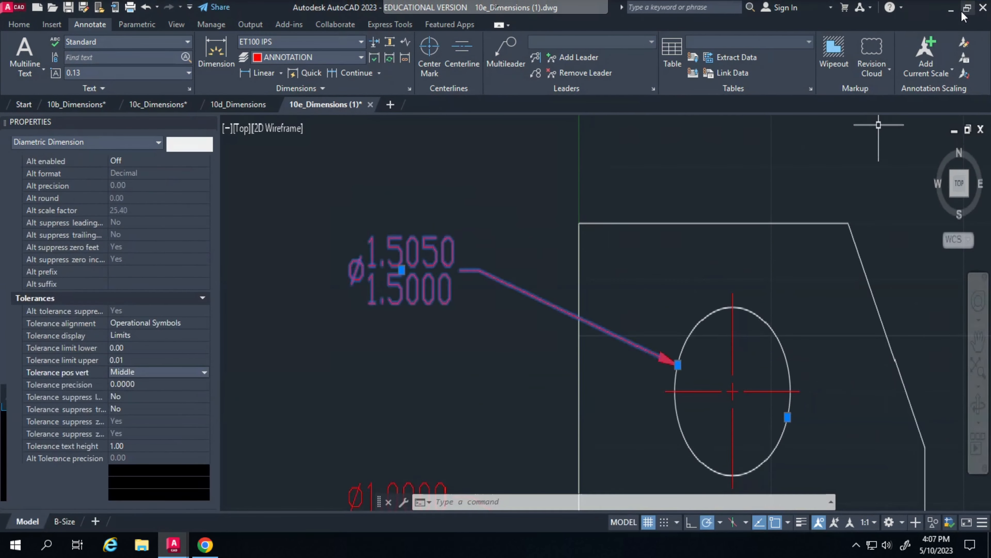
pyautogui.click(137, 387)
pyautogui.click(138, 386)
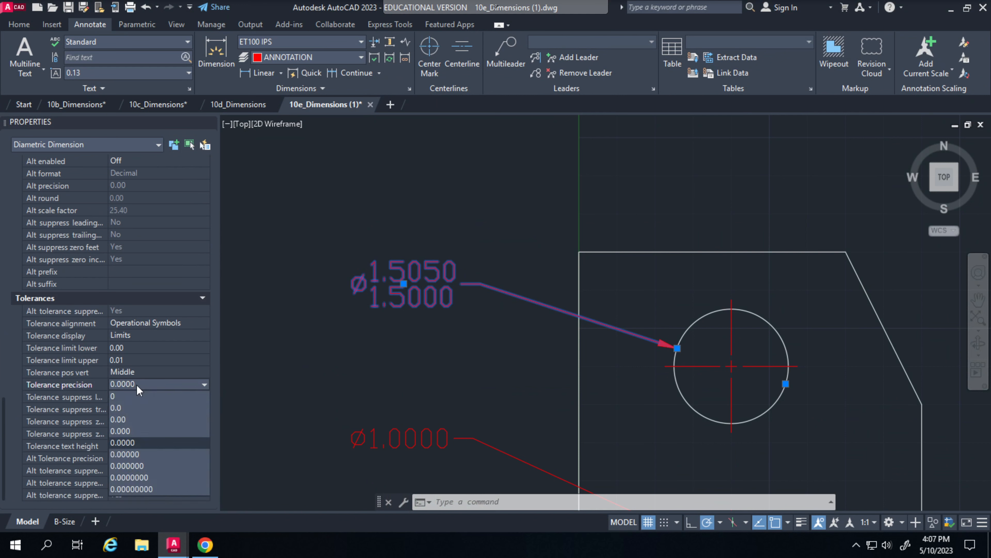
pyautogui.click(137, 432)
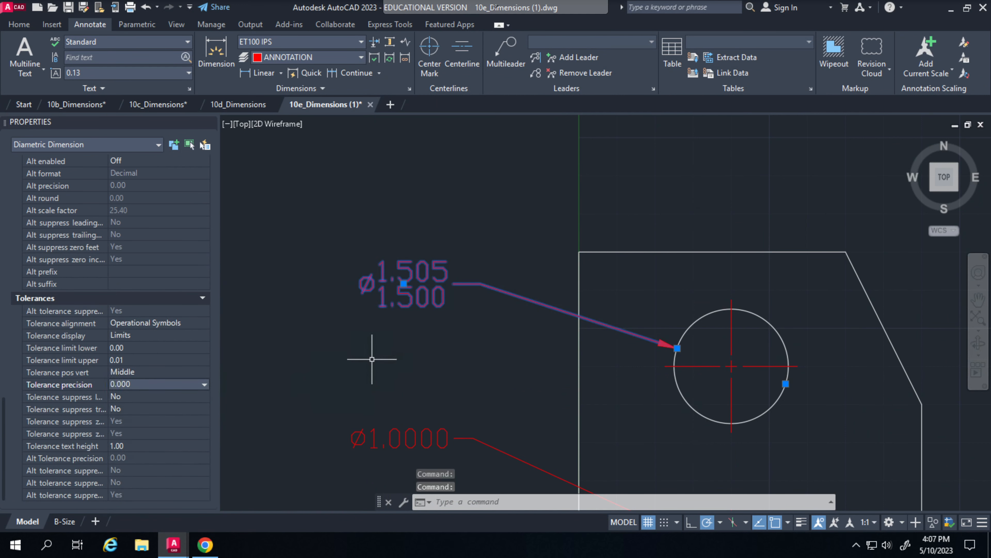
pyautogui.click(374, 354)
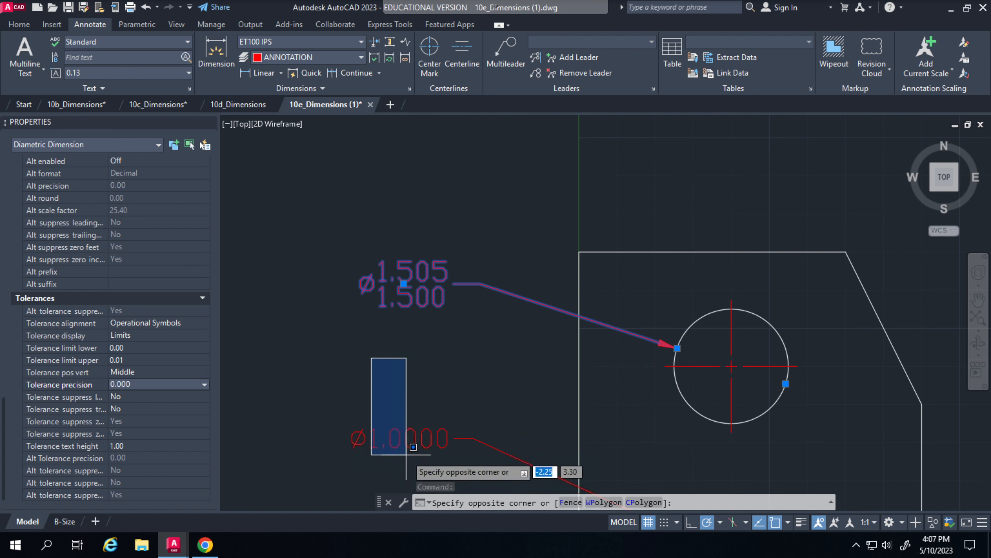
pyautogui.click(399, 437)
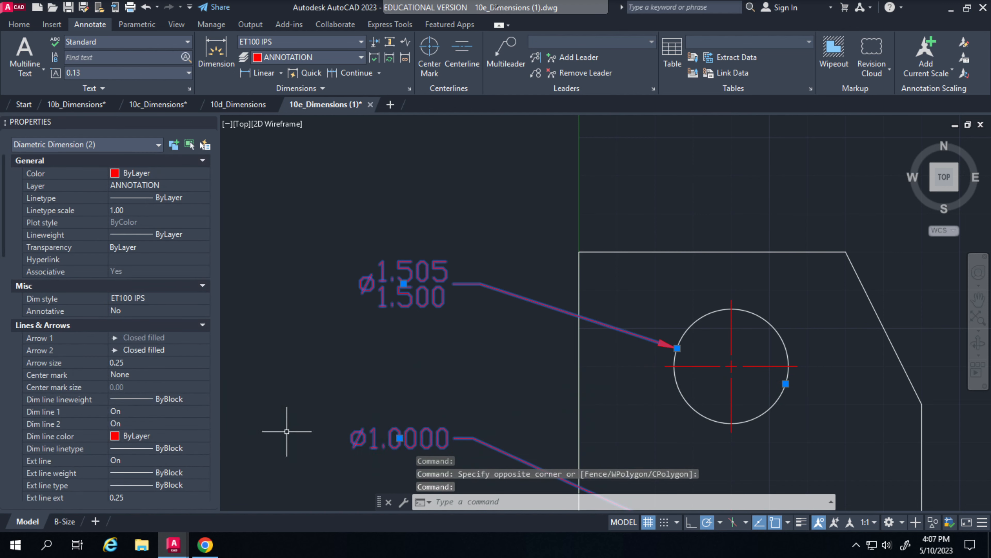
pyautogui.scroll(-10, 112, 383)
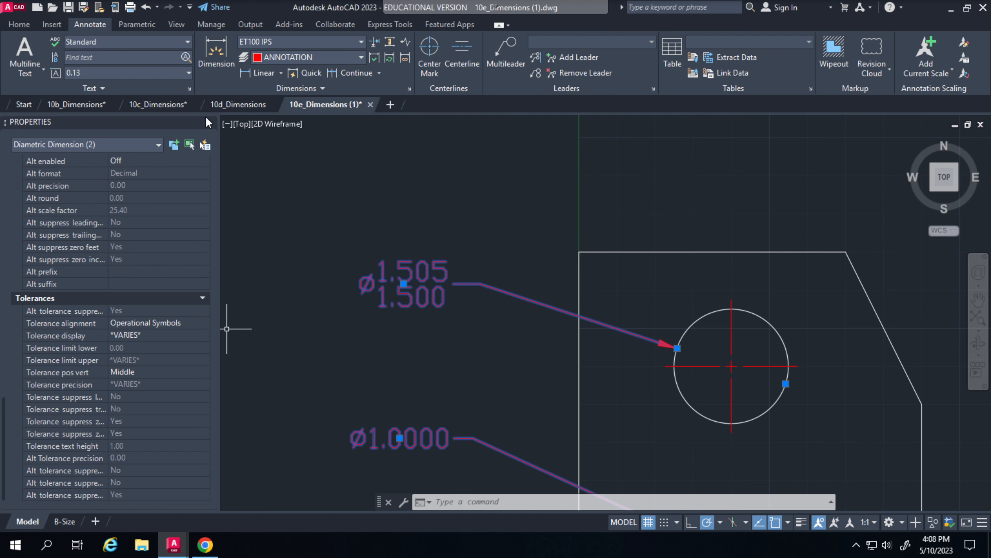
# Close the Properties palette and clear the selection of both hole diameter dimensions
pyautogui.click(210, 122)
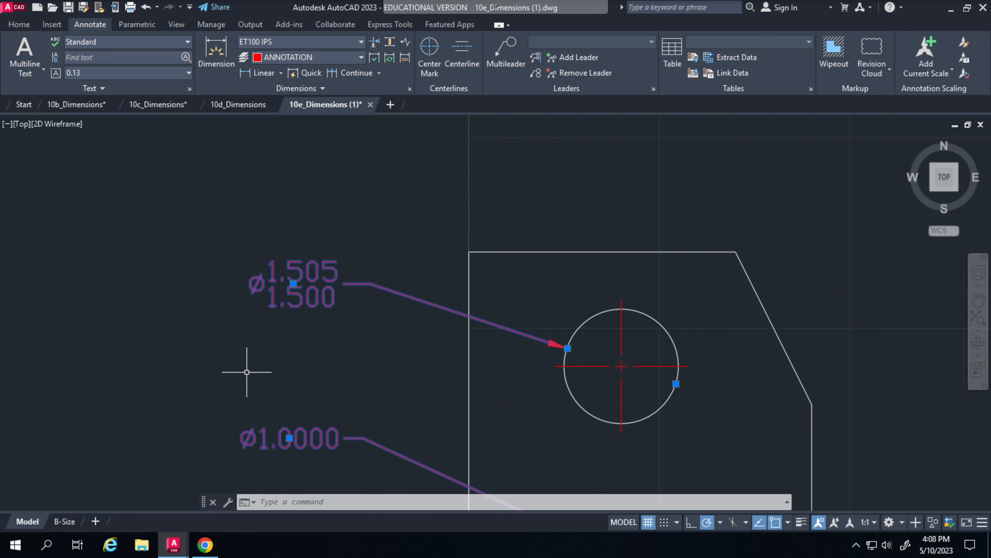
pyautogui.click(241, 370)
pyautogui.click(254, 438)
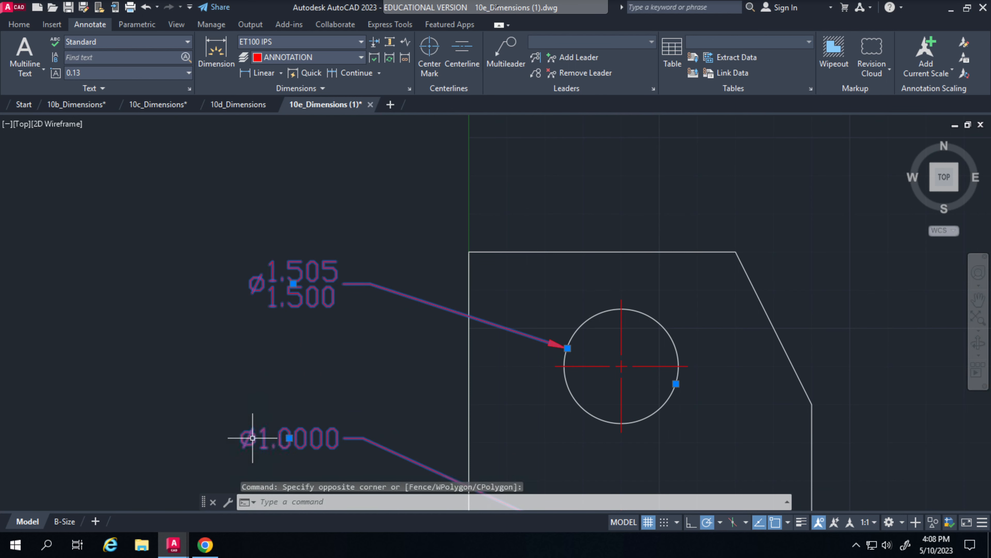
pyautogui.click(261, 441)
pyautogui.click(264, 369)
pyautogui.click(276, 368)
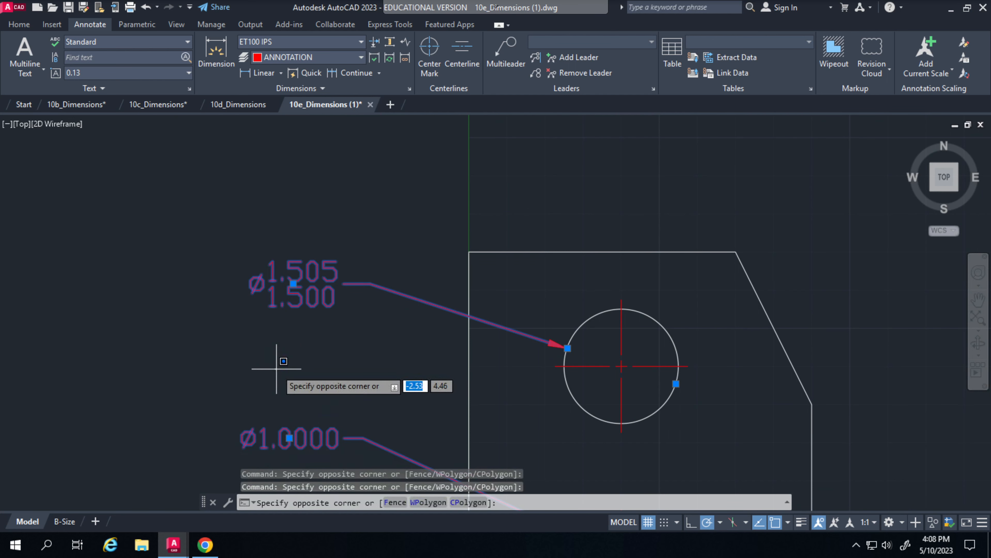
pyautogui.click(276, 368)
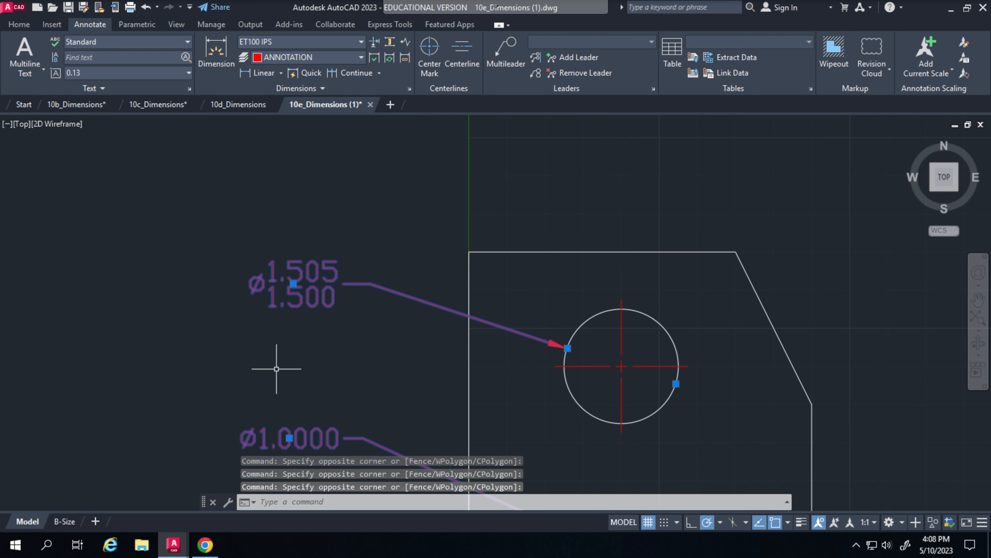
pyautogui.press('Escape')
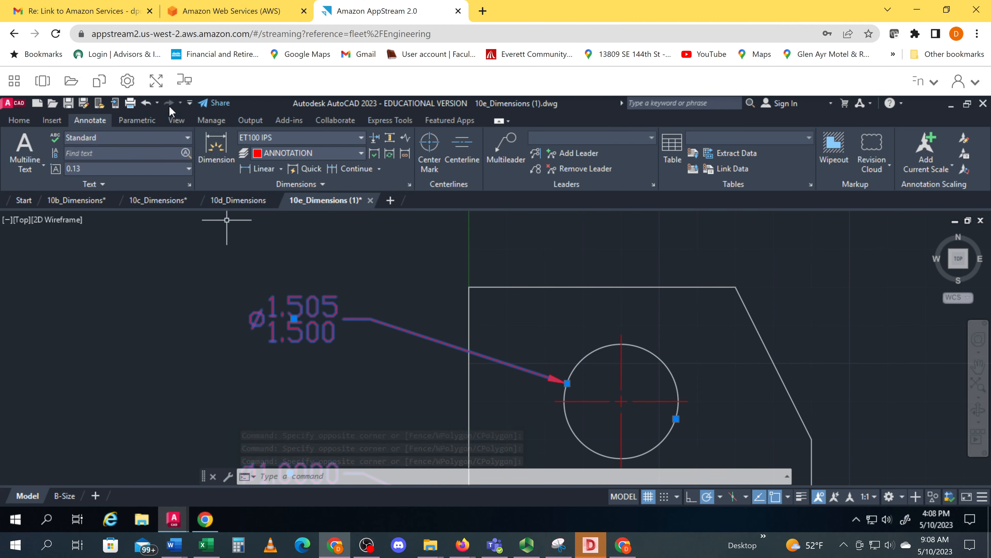
pyautogui.click(183, 310)
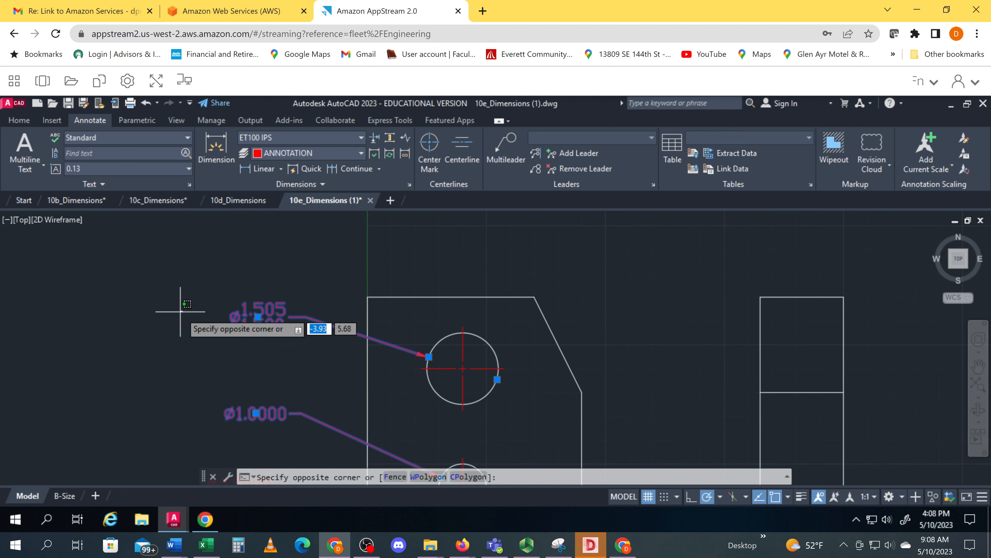
pyautogui.click(182, 309)
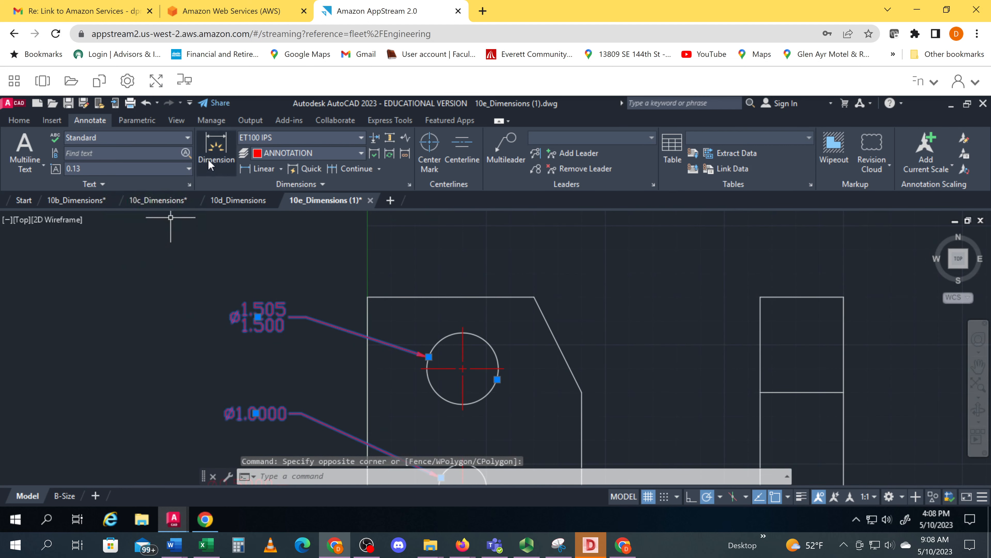
pyautogui.click(200, 157)
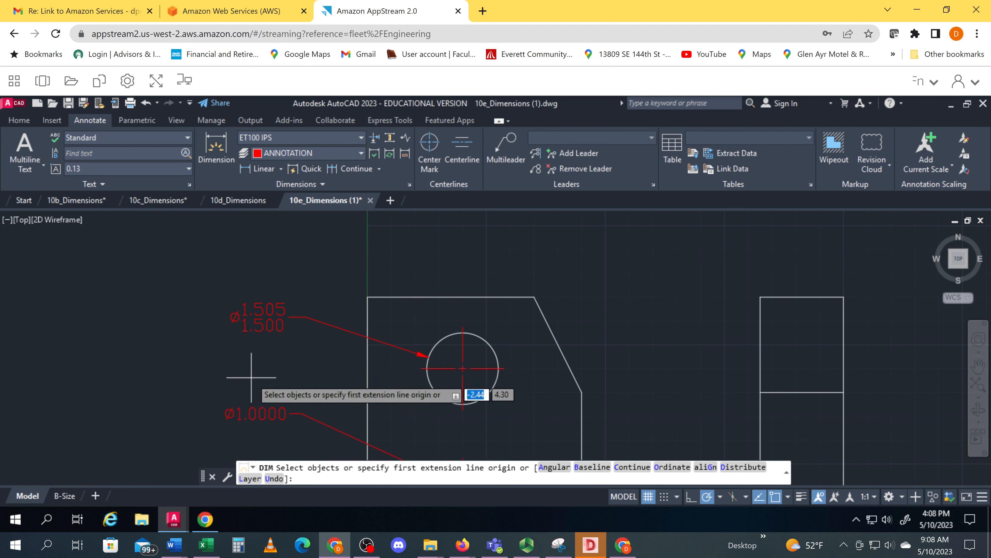
pyautogui.press('Escape')
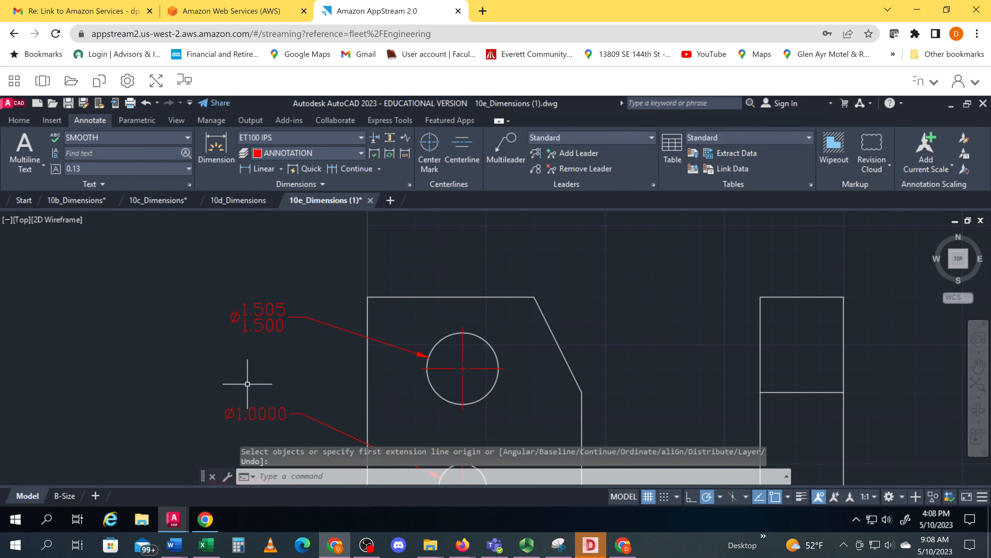
# Restore the AutoCAD window from maximized and set the middle hole's diameter dimension to the Limits tolerance display in its properties
pyautogui.click(967, 103)
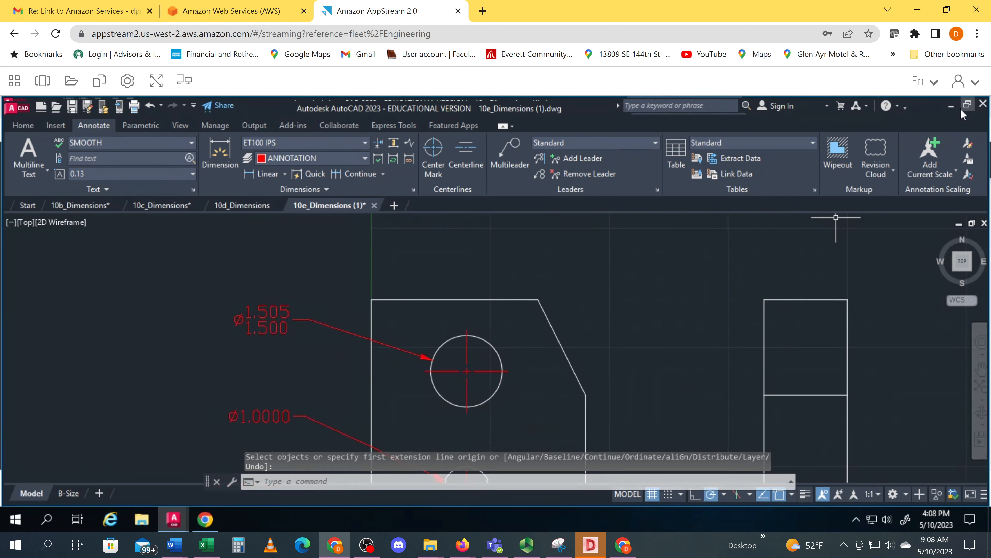
pyautogui.click(267, 409)
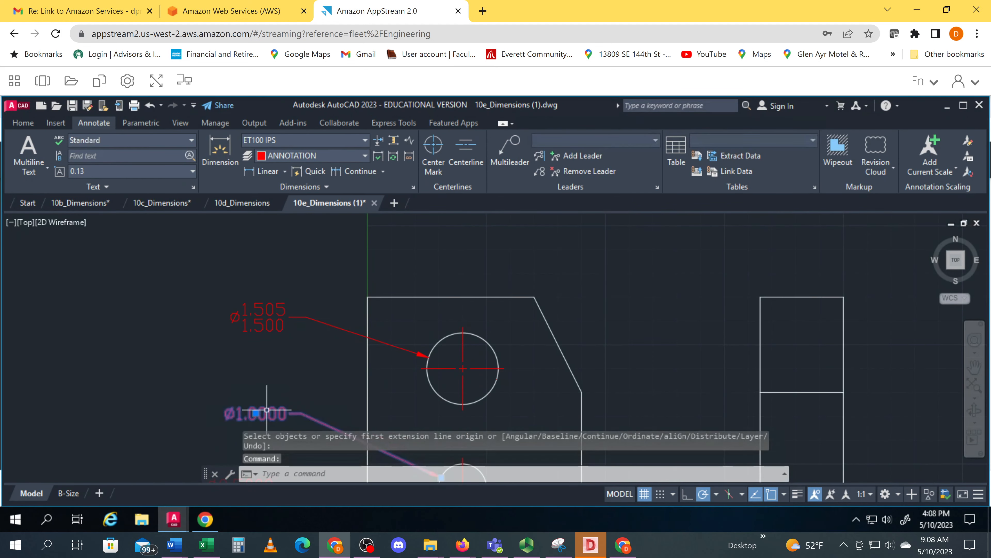
pyautogui.rightClick(268, 413)
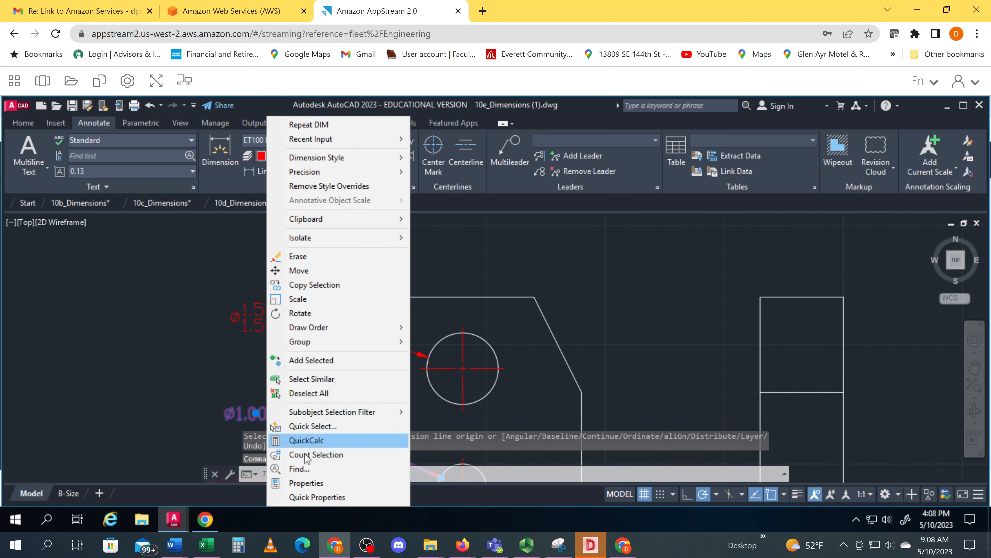
pyautogui.click(301, 482)
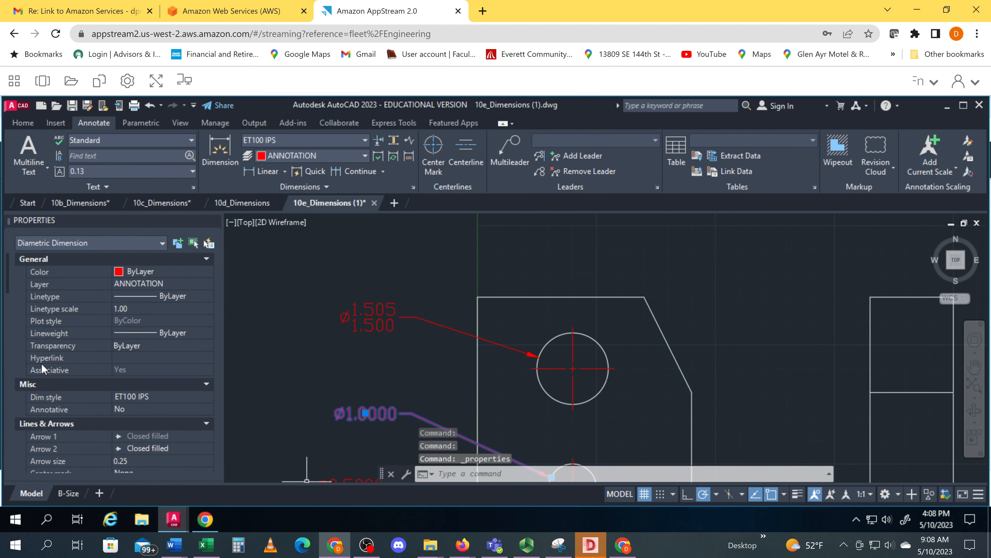
pyautogui.moveTo(8, 280); pyautogui.dragTo(15, 461)
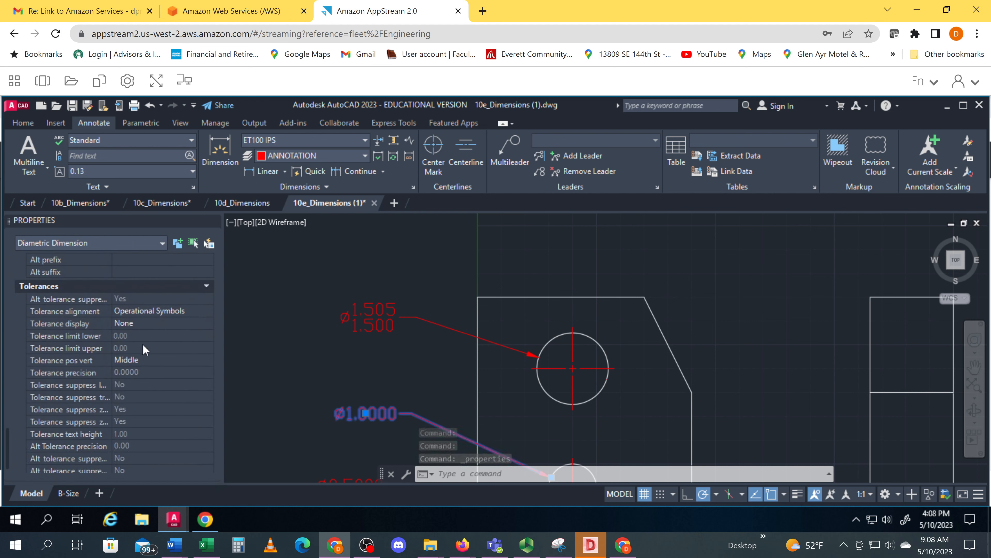
pyautogui.click(146, 325)
pyautogui.click(144, 326)
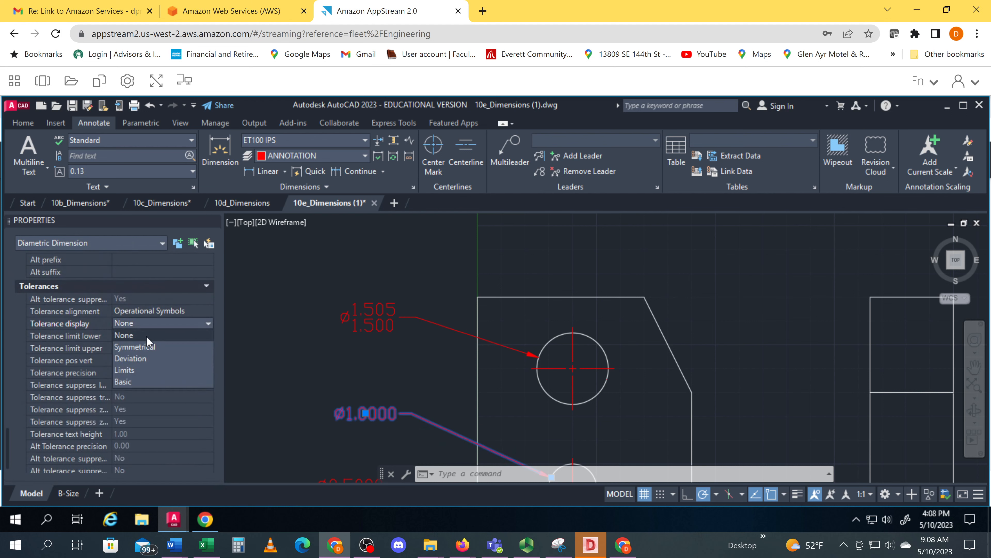
pyautogui.click(143, 371)
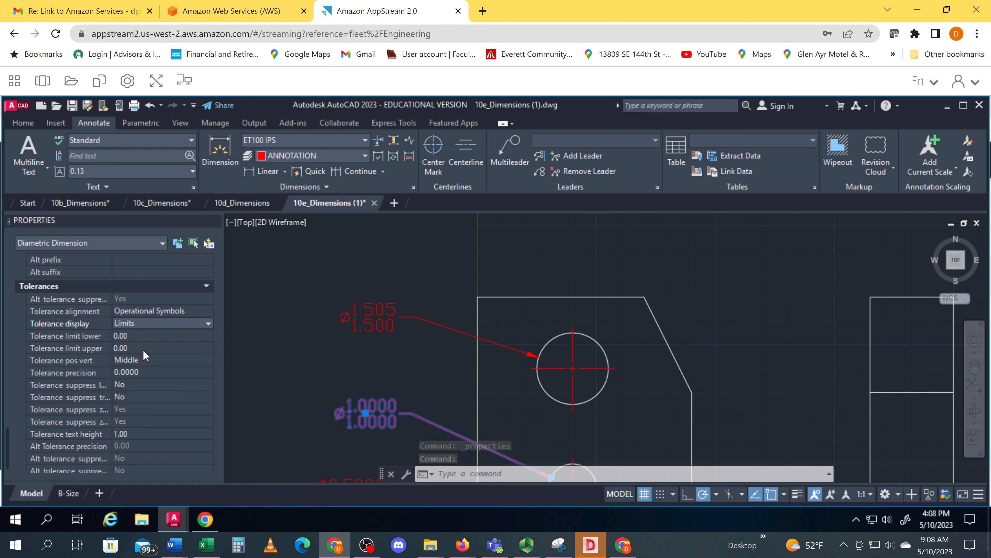
# Try setting the lower tolerance limit of the middle hole's diameter dimension to 0.005
pyautogui.click(133, 335)
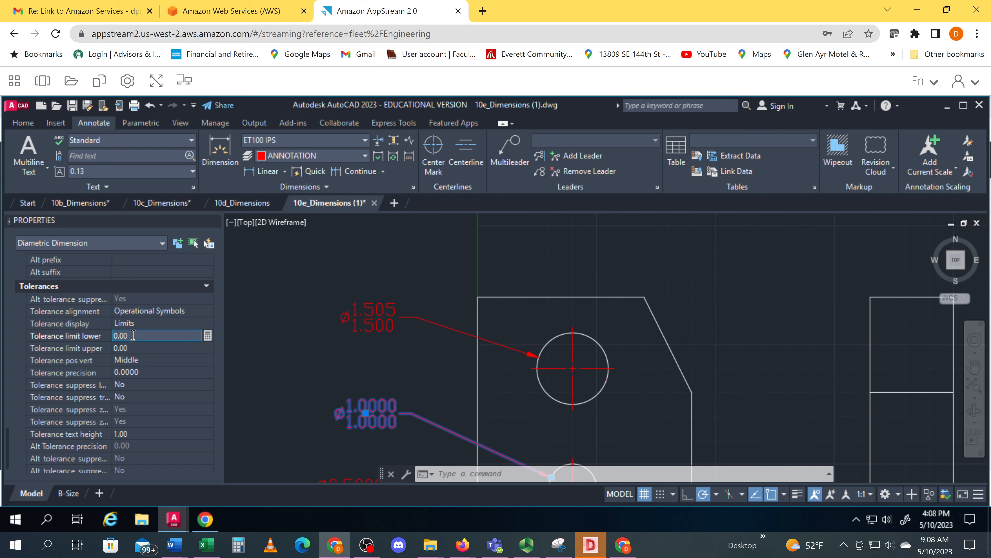
pyautogui.write('0.01')
pyautogui.press('Tab')
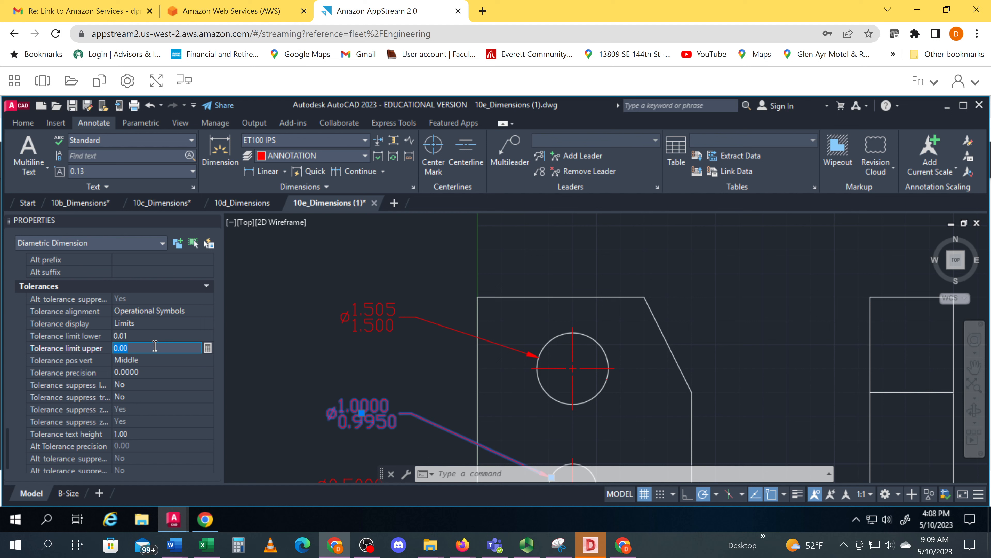
# Undo the lower tolerance limit change on the middle hole's diameter dimension
pyautogui.click(241, 395)
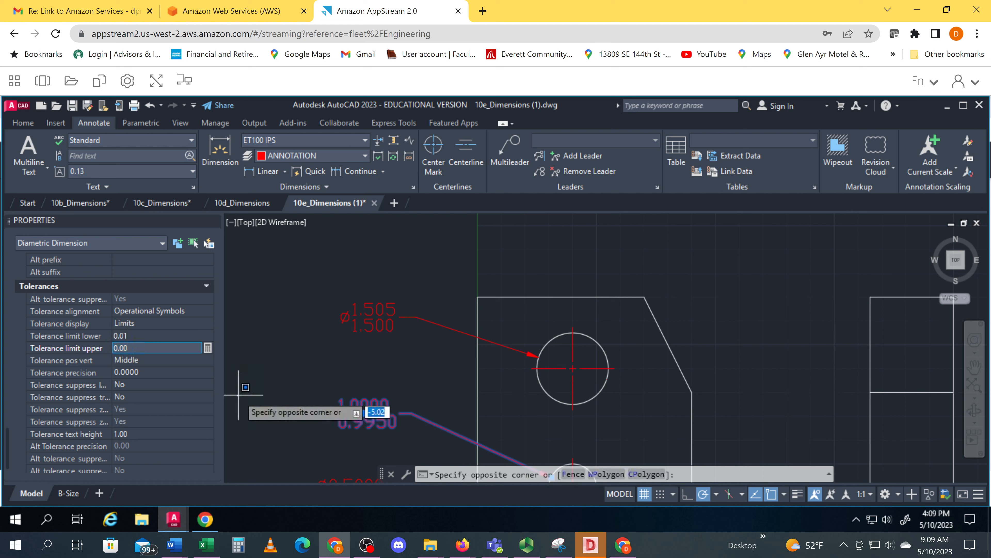
pyautogui.hotkey('ctrl', 'z')
pyautogui.hotkey('ctrl', 'z')
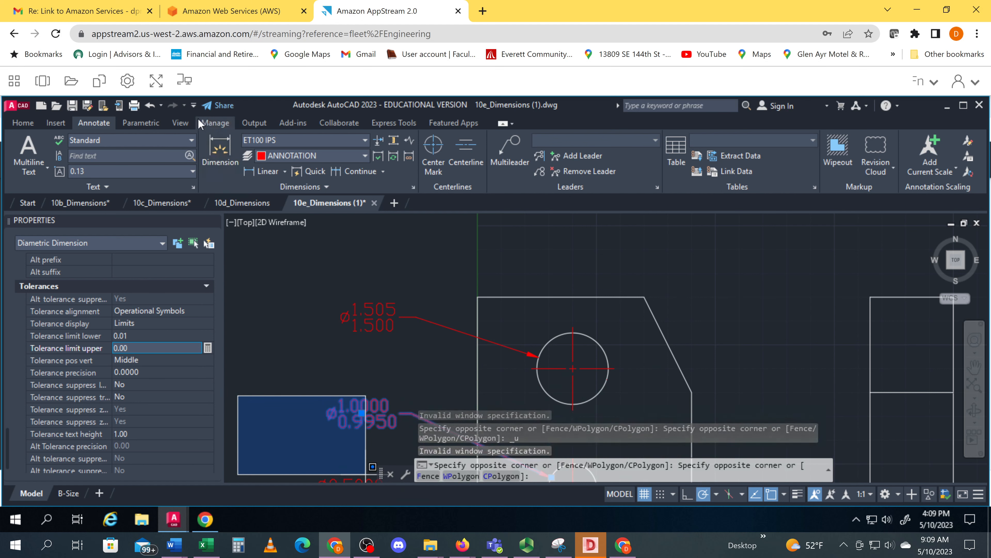
pyautogui.click(150, 105)
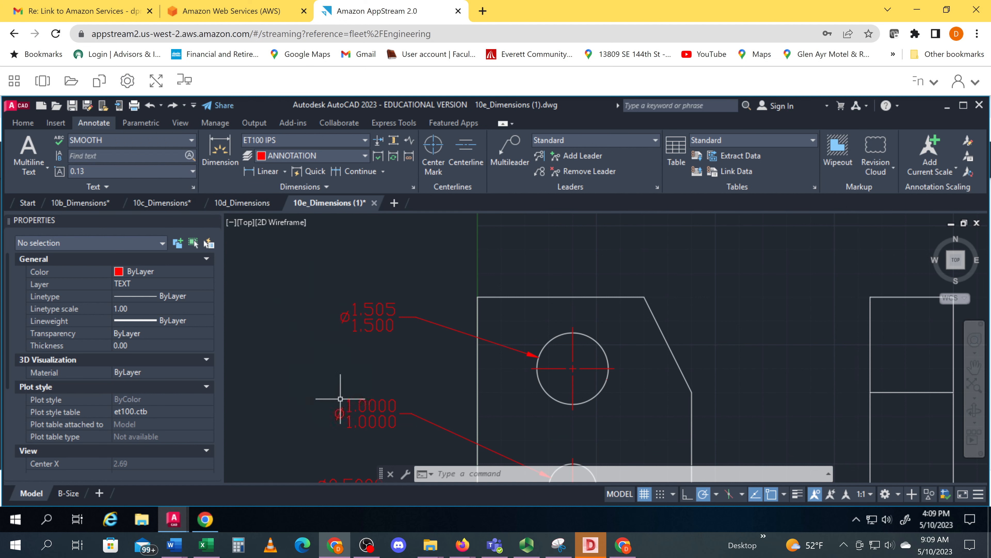
# Set the middle hole dimension's upper tolerance limit to 0.005 and its tolerance precision to 0.000
pyautogui.click(340, 398)
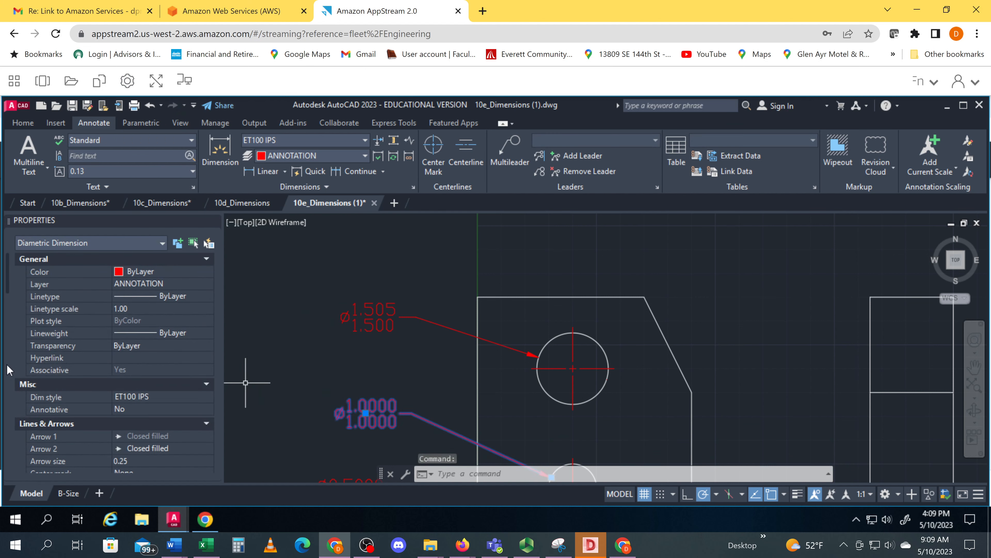
pyautogui.scroll(-15, 8, 370)
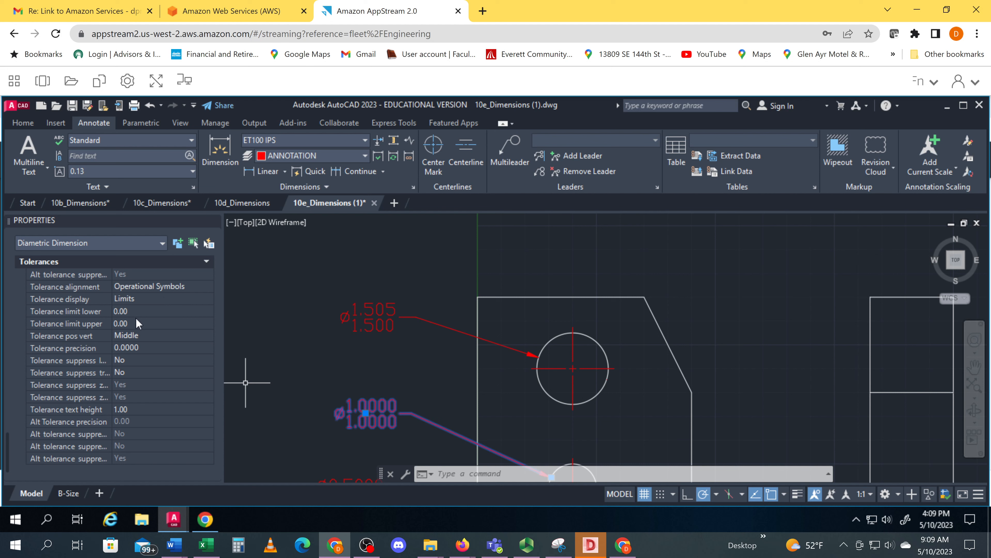
pyautogui.click(133, 323)
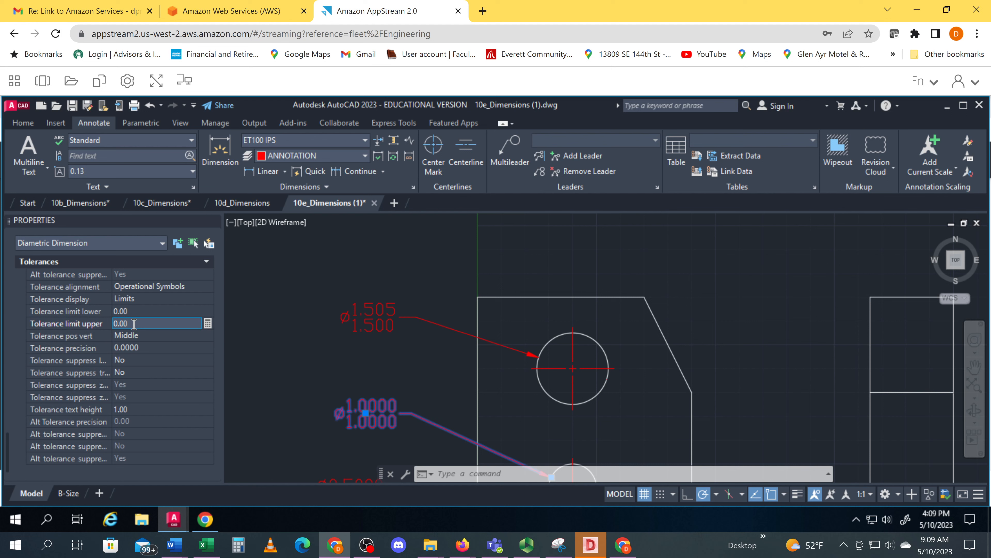
pyautogui.write('5')
pyautogui.click(141, 349)
pyautogui.click(141, 351)
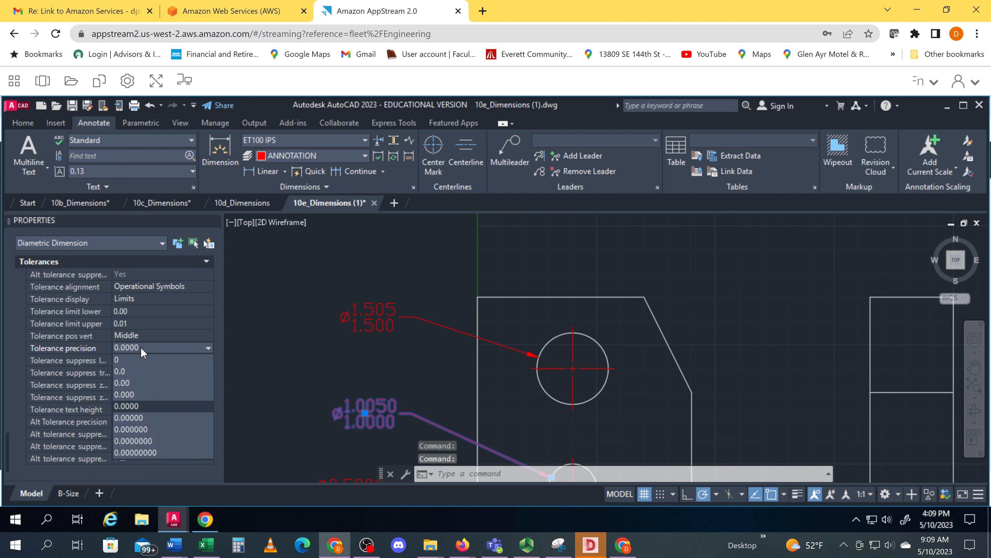
pyautogui.click(134, 398)
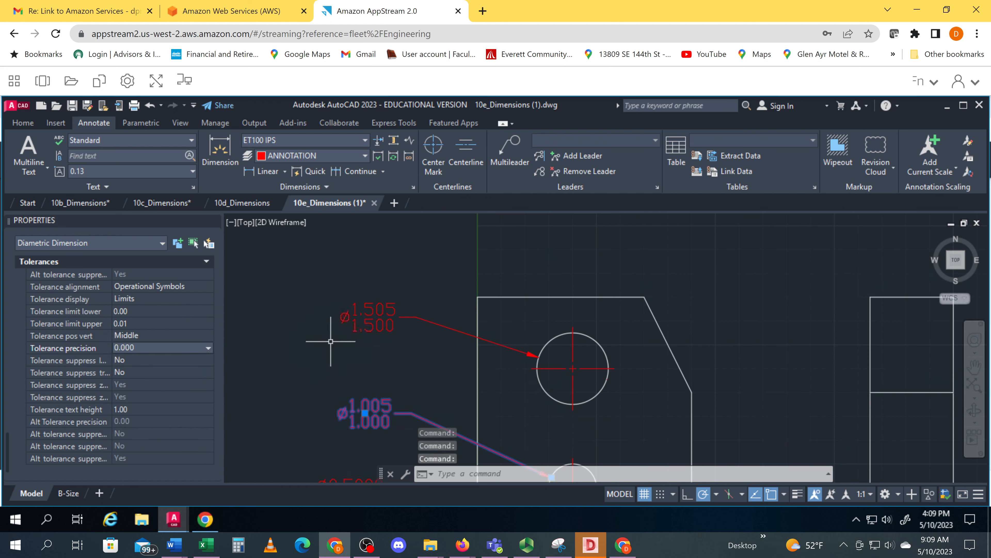
# Close the Properties palette and clear the selection of the middle hole's diameter dimension
pyautogui.click(331, 336)
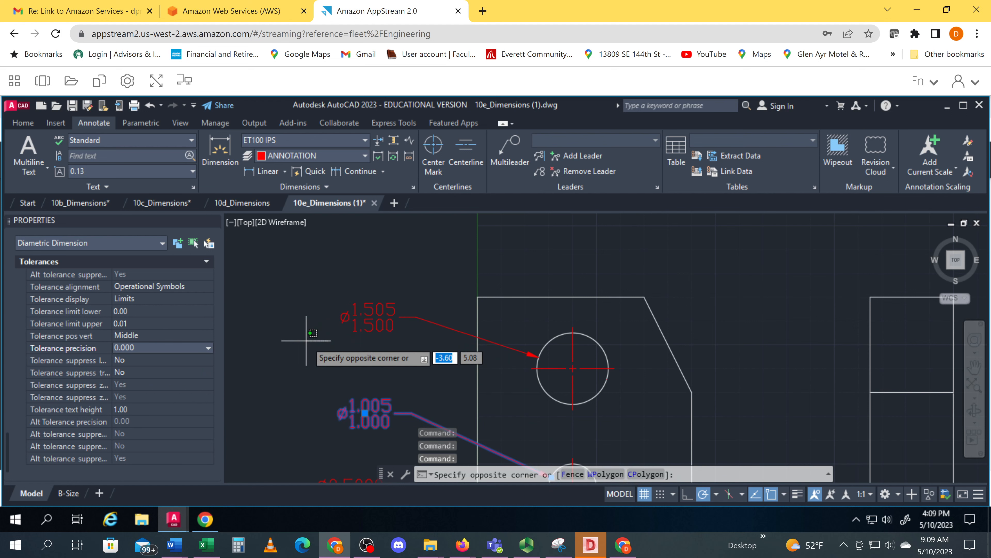
pyautogui.press('Escape')
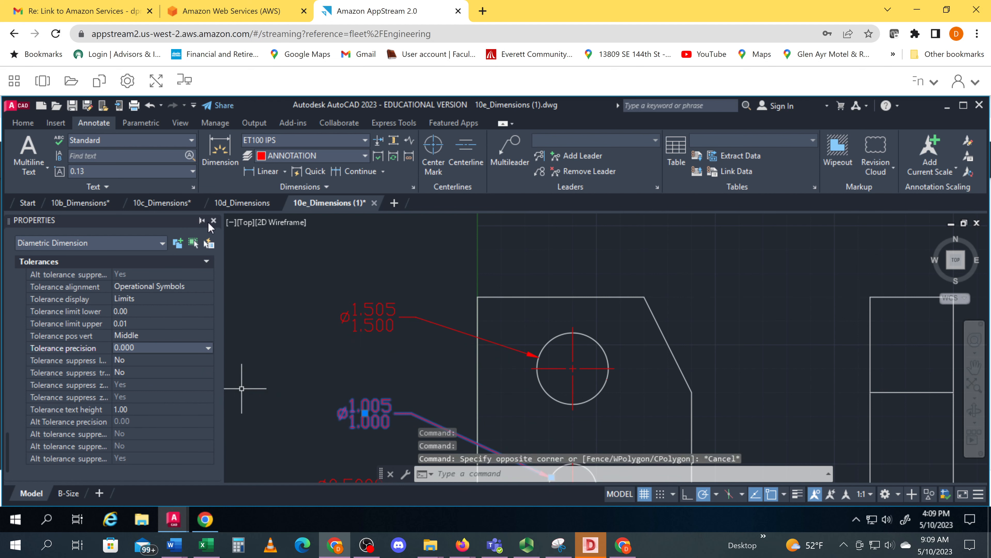
pyautogui.click(214, 222)
pyautogui.scroll(-2, 143, 337)
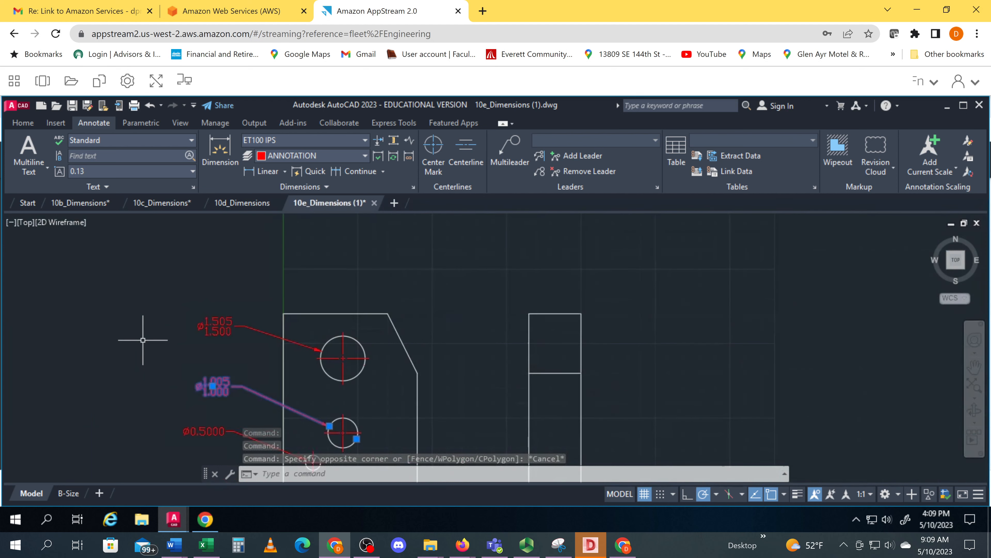
pyautogui.moveTo(143, 338); pyautogui.dragTo(210, 315, button='middle')
pyautogui.press('Escape')
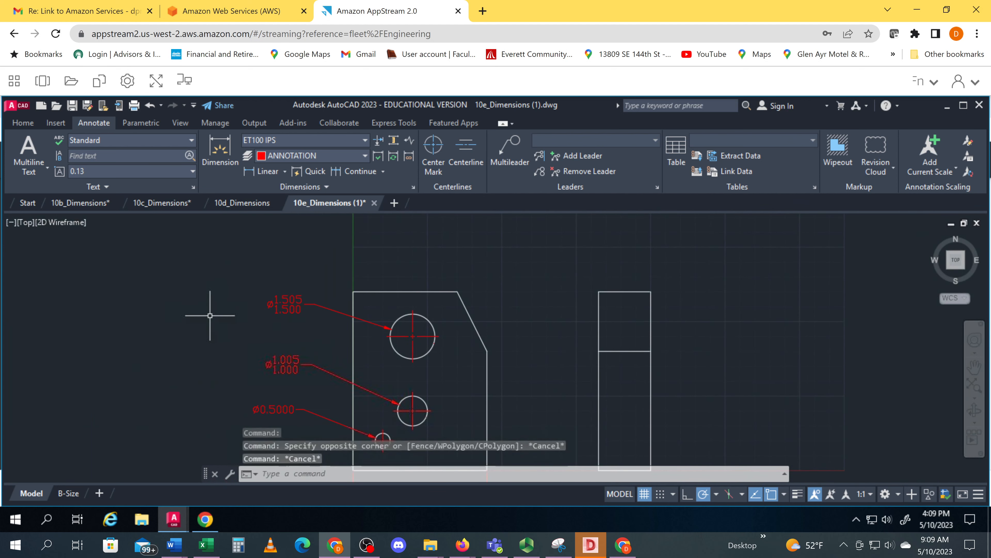
# Switch to Chrome and examine the linear dimensions, their tolerances and the smallest hole's limits in ET100_10E_SOLN (2).pdf
pyautogui.moveTo(134, 378); pyautogui.dragTo(219, 308, button='middle')
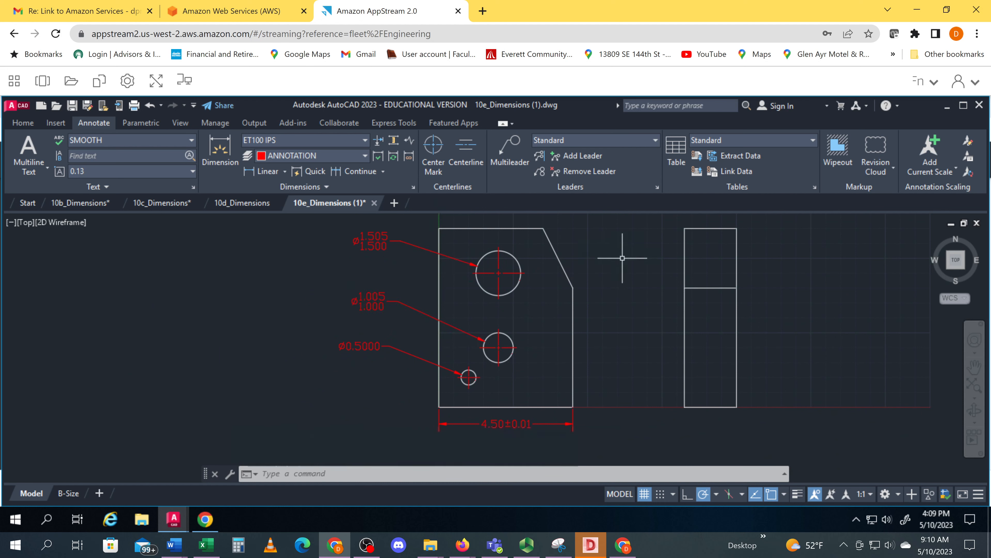
pyautogui.moveTo(621, 260); pyautogui.dragTo(591, 274, button='middle')
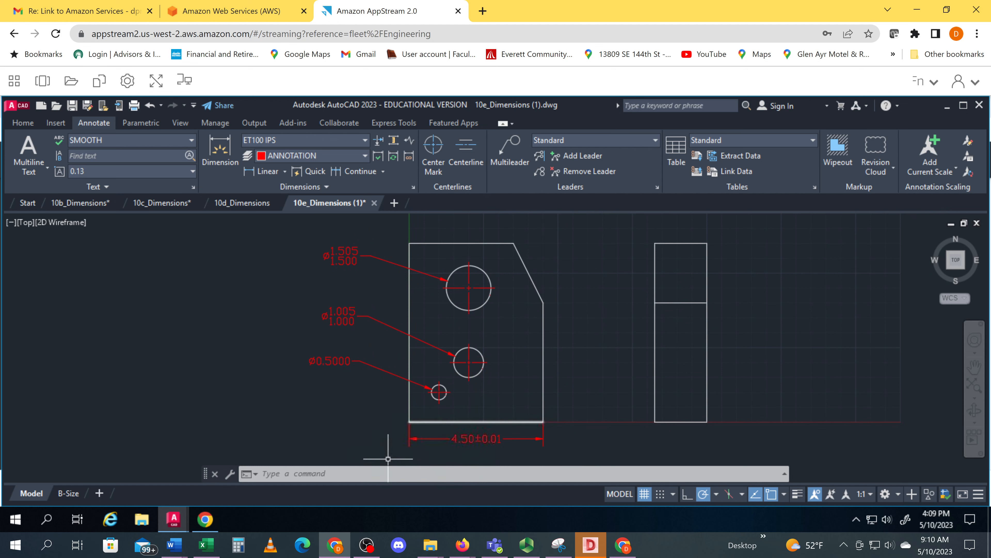
pyautogui.moveTo(205, 519)
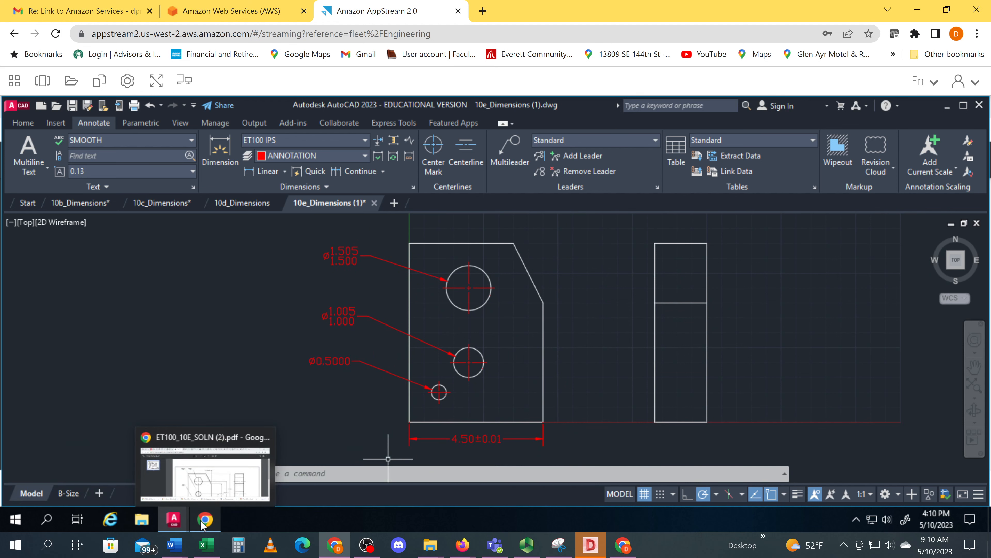
pyautogui.click(214, 490)
pyautogui.scroll(-5, 300, 373)
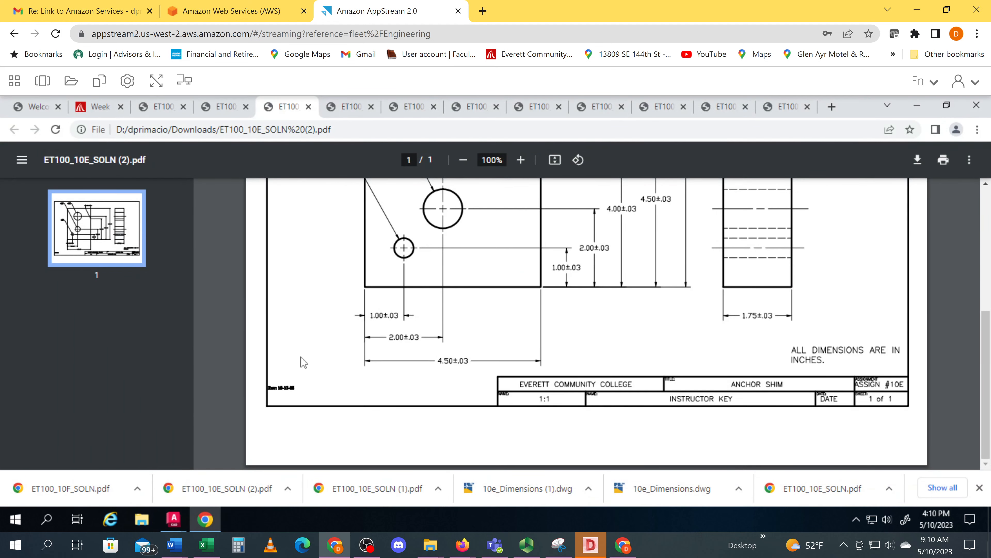
pyautogui.scroll(5, 303, 362)
pyautogui.scroll(-5, 303, 362)
pyautogui.moveTo(986, 324); pyautogui.dragTo(980, 250)
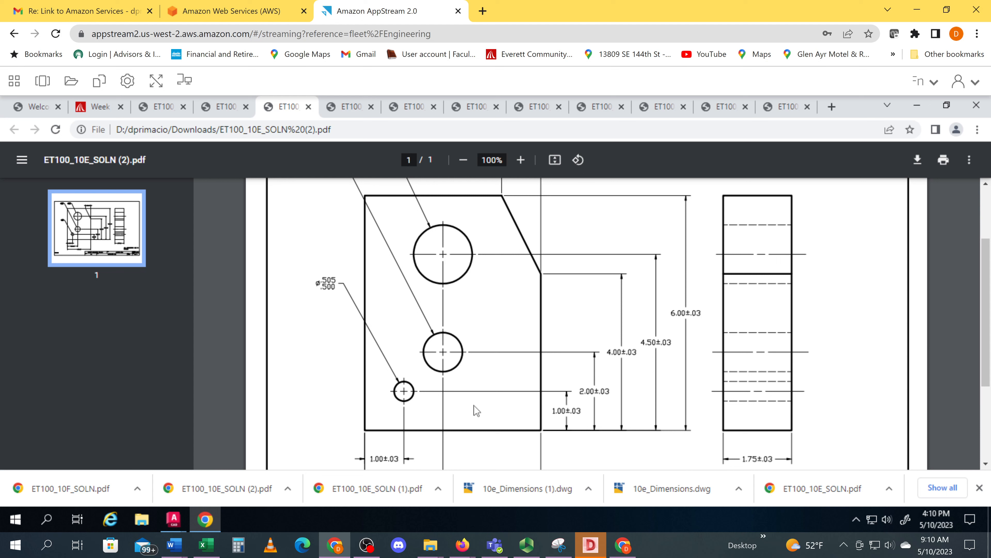